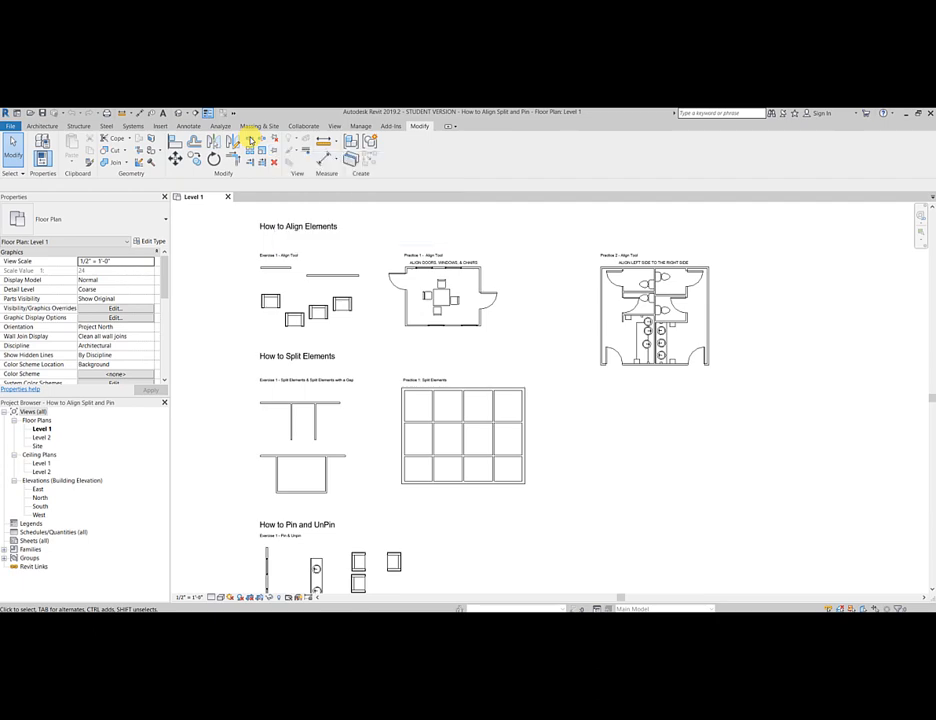
Align the lower face of the longer wall in Exercise 1 with the lower face of the shorter wall
scroll(267, 282, up, 5)
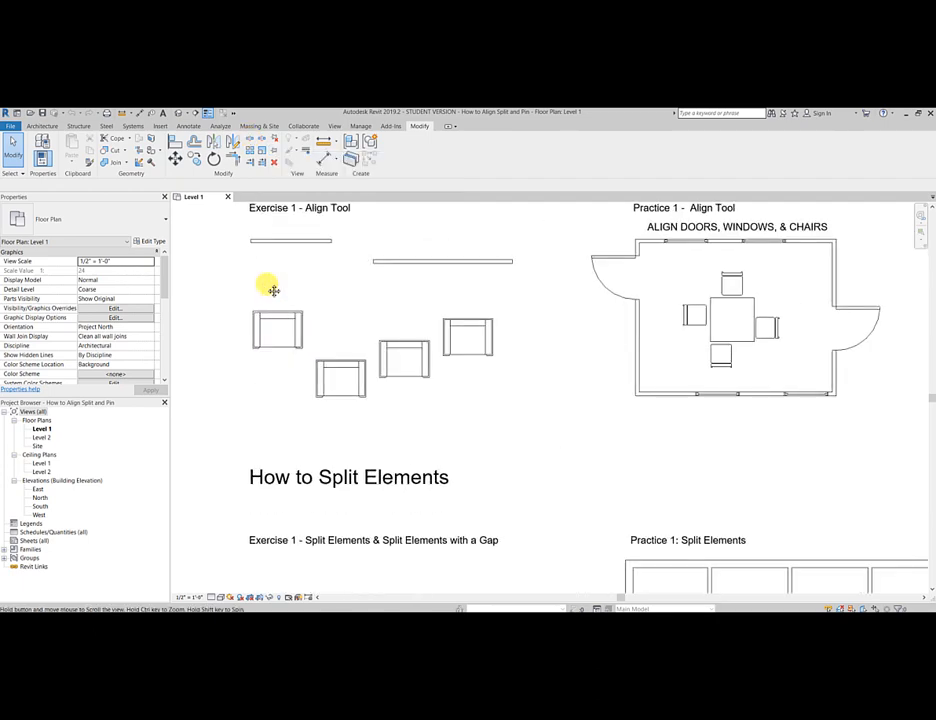
middle_drag(273, 290, 295, 359)
scroll(289, 354, up, 3)
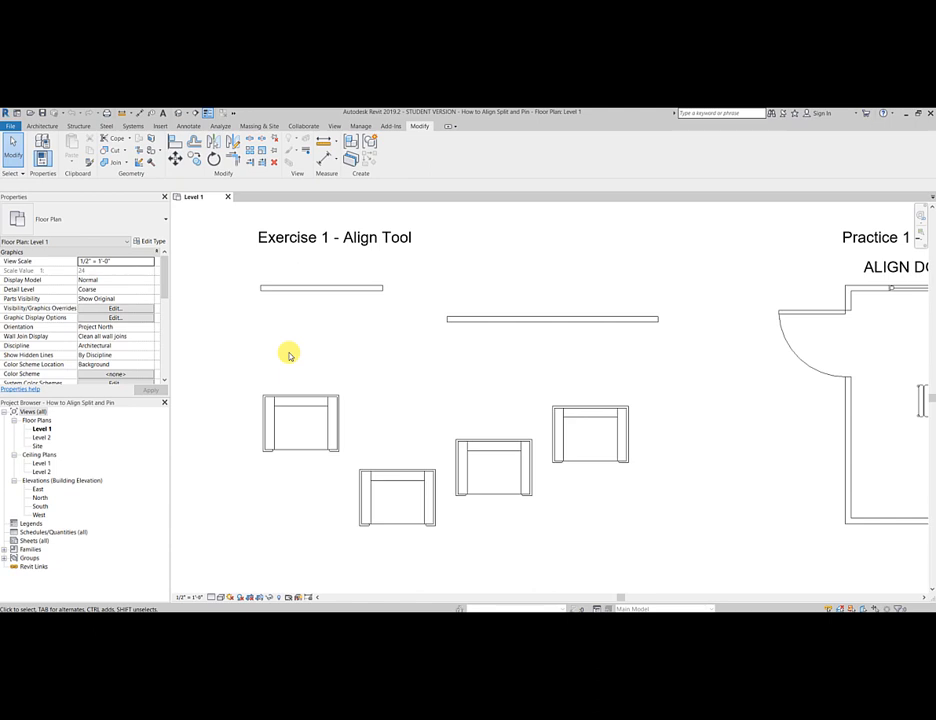
click(176, 143)
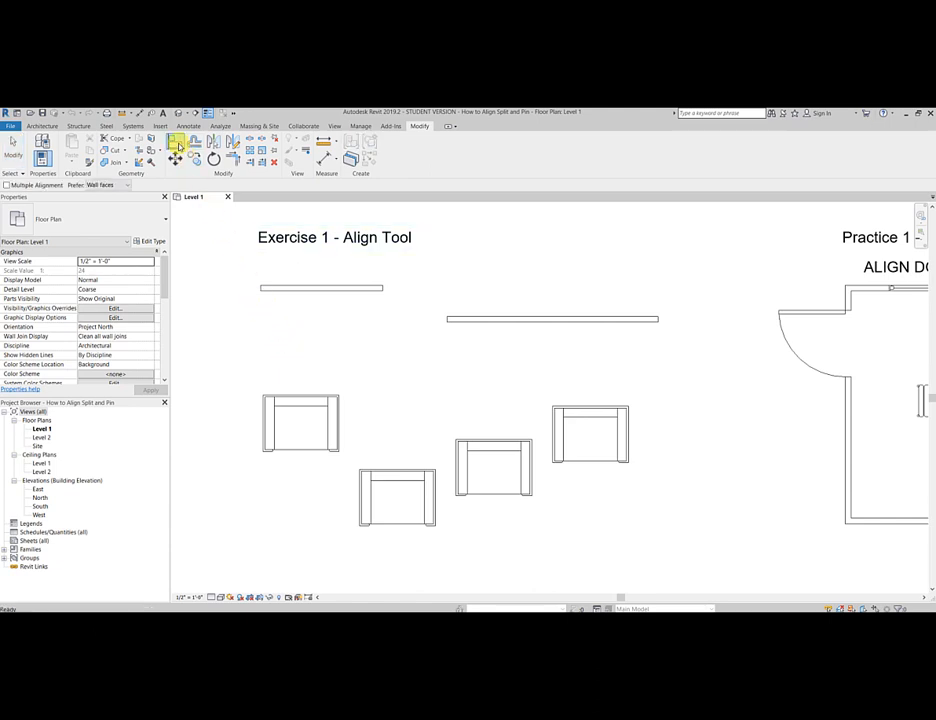
click(275, 292)
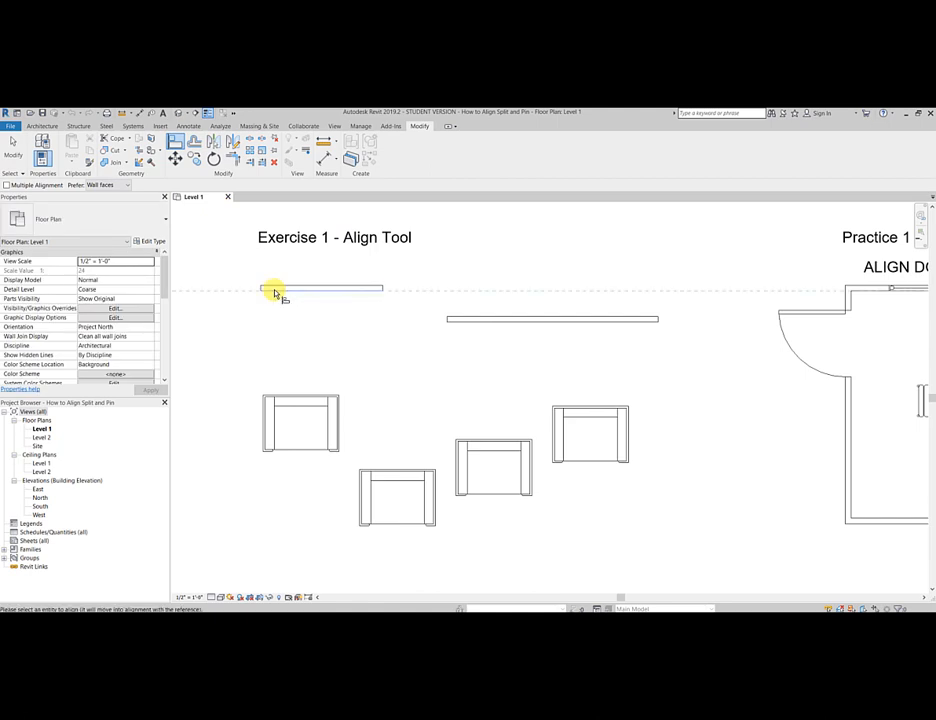
click(492, 322)
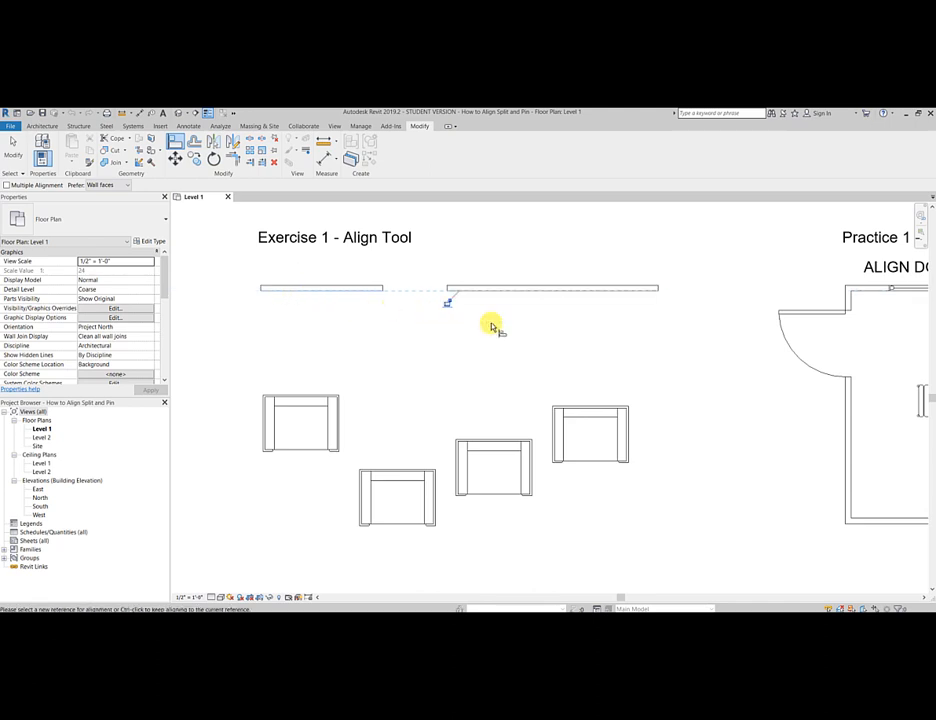
middle_drag(492, 326, 454, 287)
key(Escape)
key(Escape)
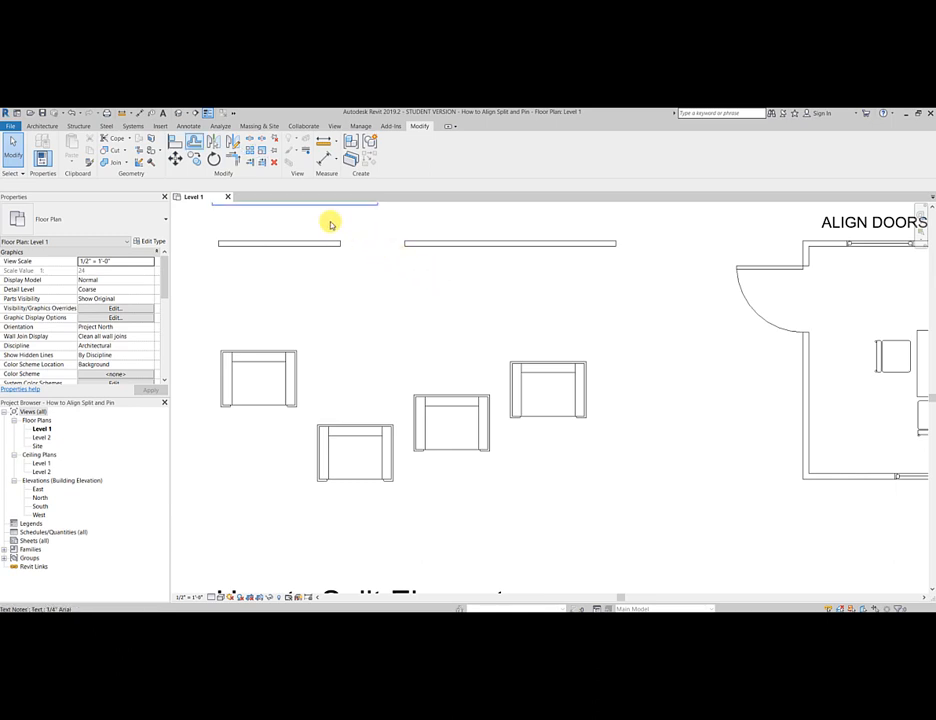
Align the three other armchairs in Exercise 1 with the back edge of the first armchair, using Multiple Alignment
click(176, 146)
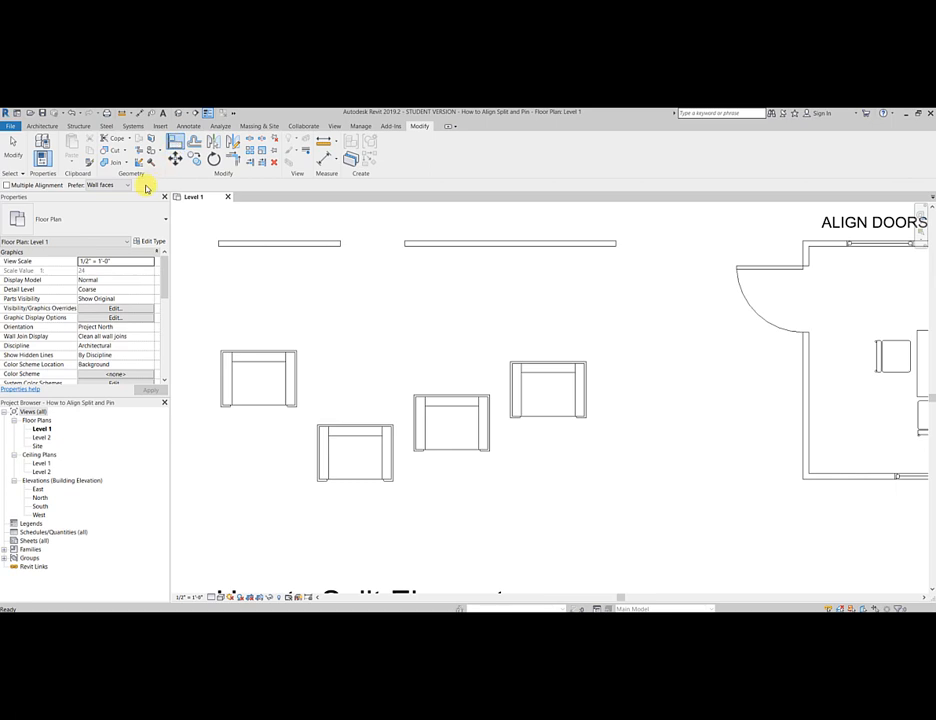
click(8, 187)
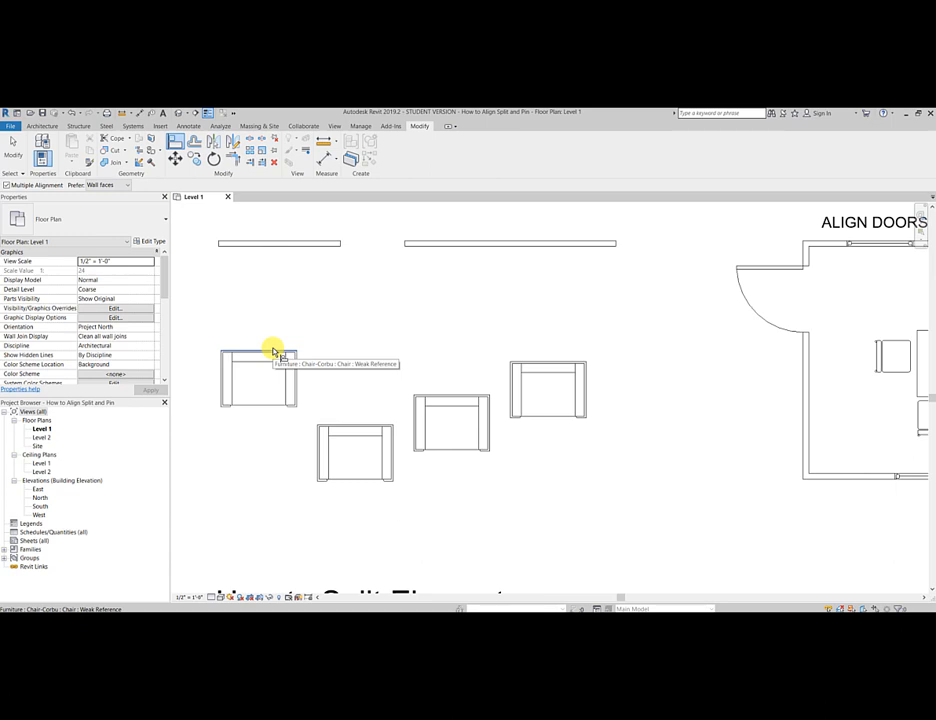
click(272, 352)
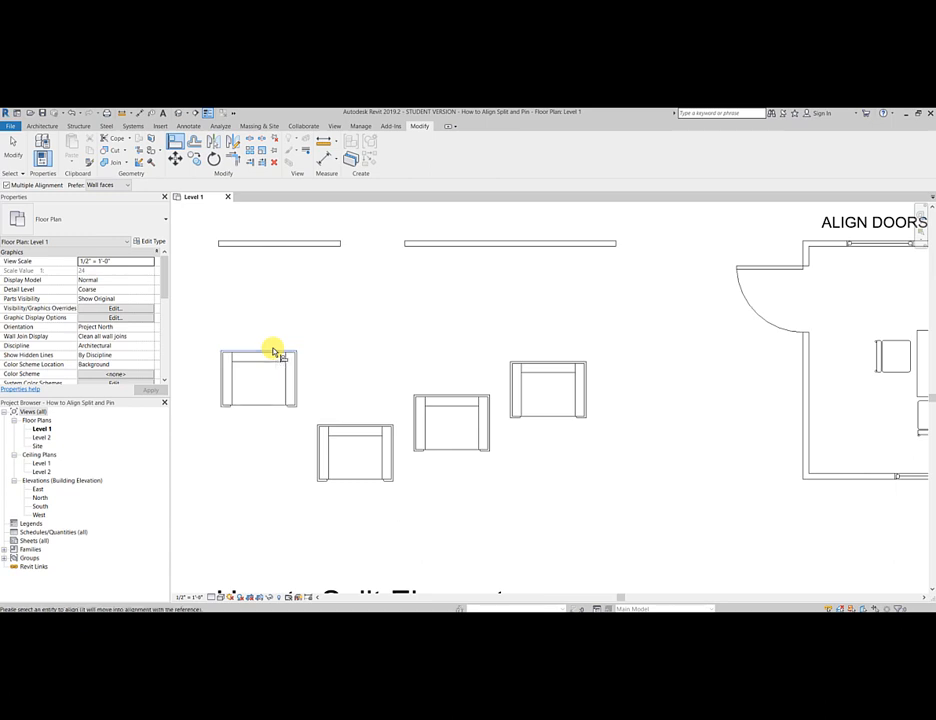
click(352, 425)
click(428, 394)
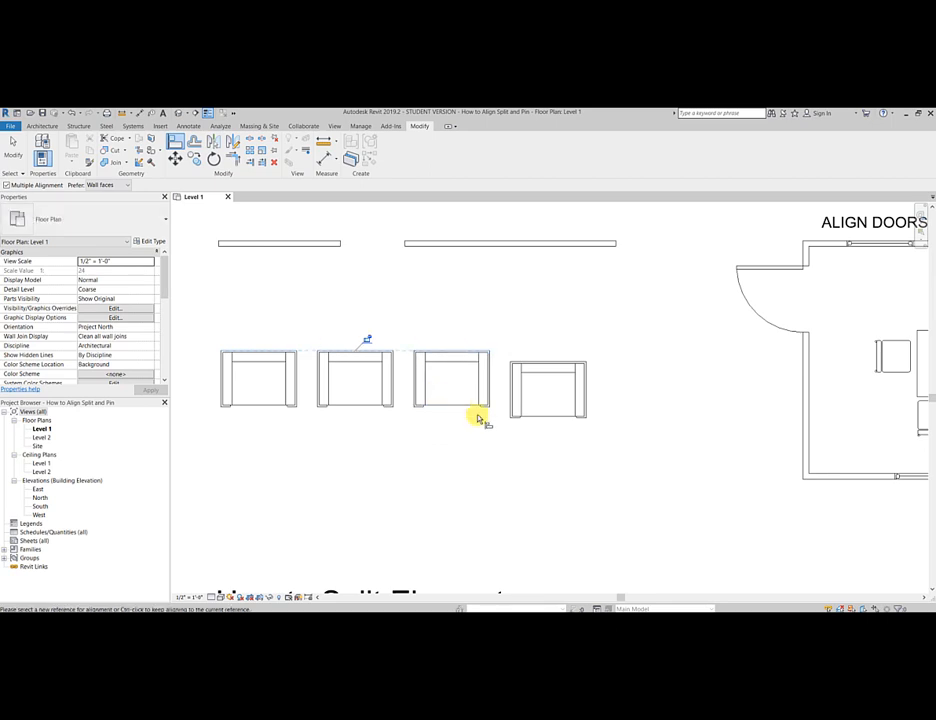
click(510, 428)
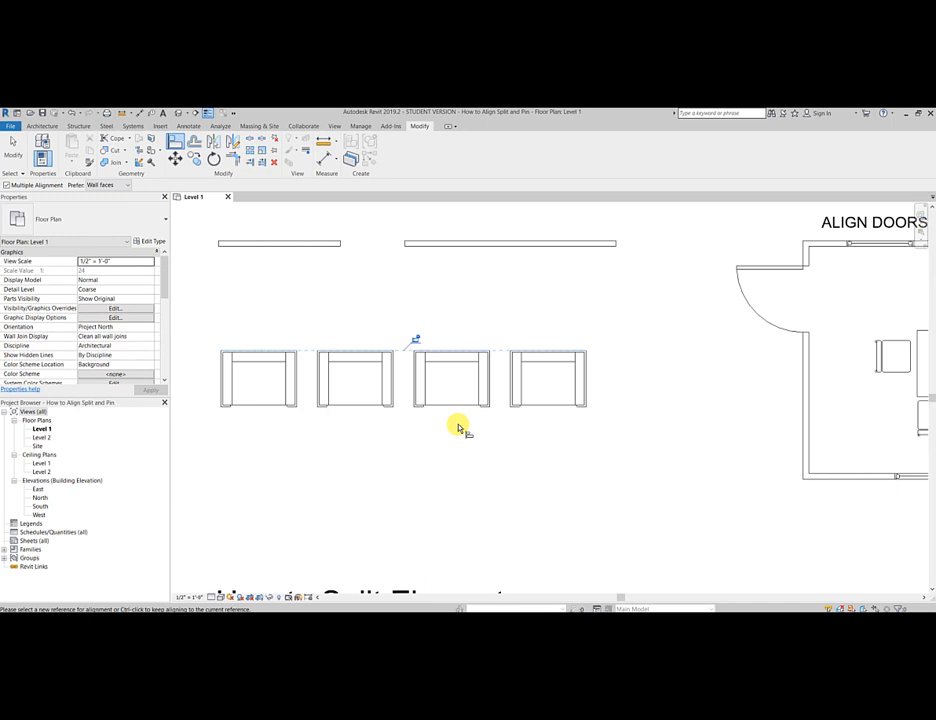
key(Escape)
key(Escape)
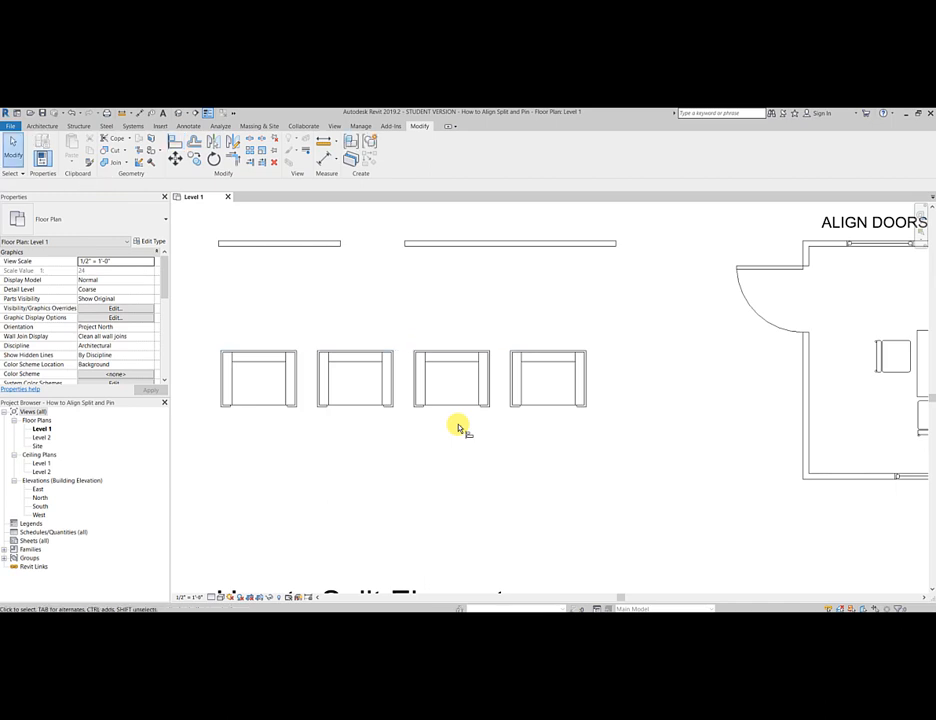
Align the right door in the Practice 1 room with the left door, with Multiple Alignment turned off
middle_drag(670, 354, 706, 411)
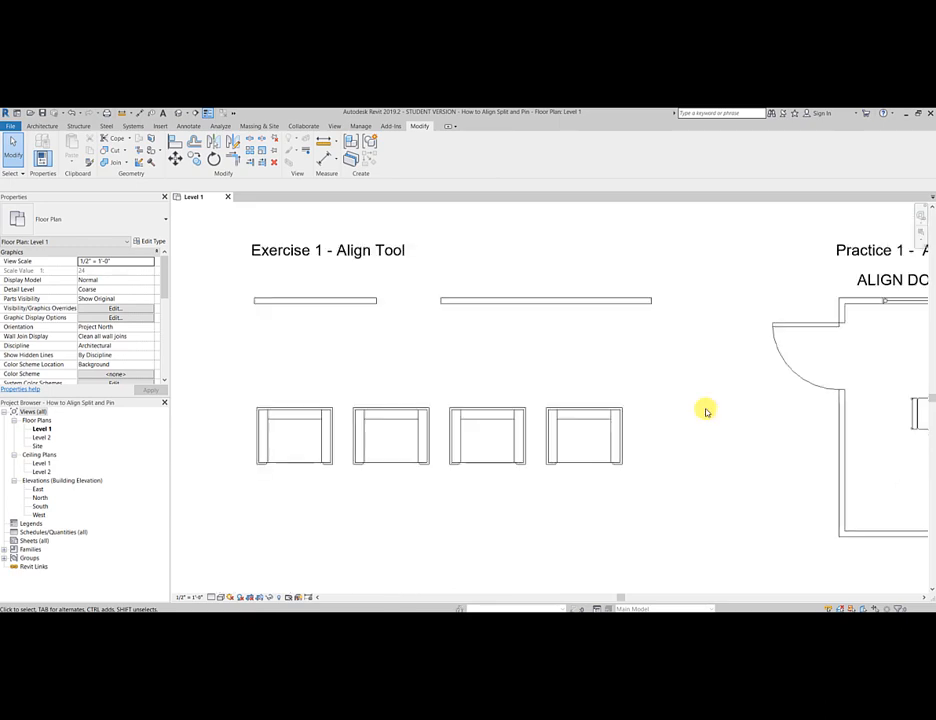
scroll(706, 411, down, 2)
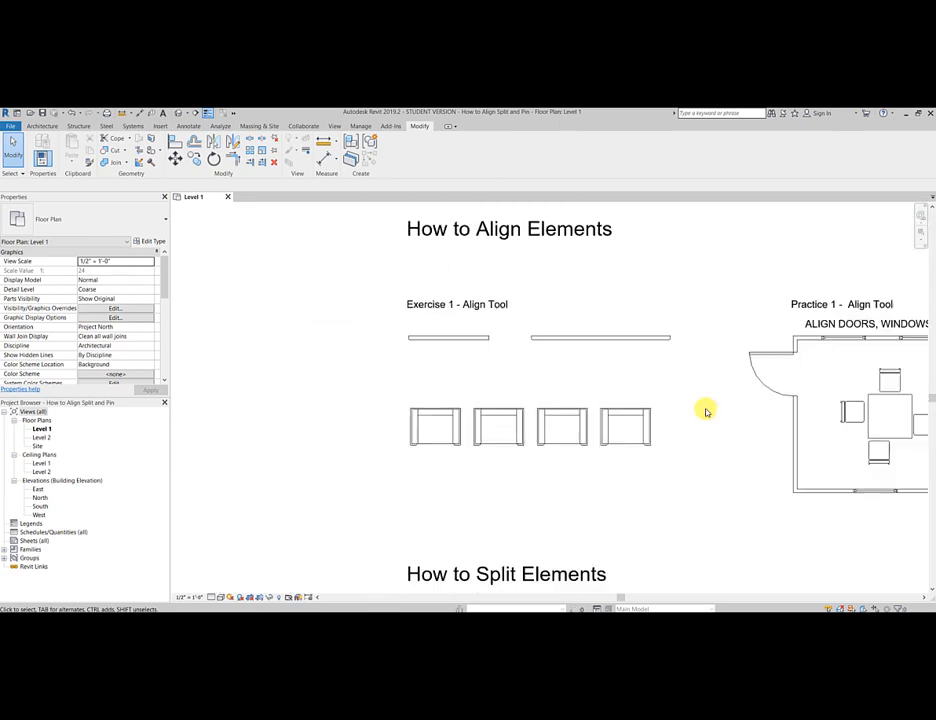
middle_drag(706, 411, 268, 392)
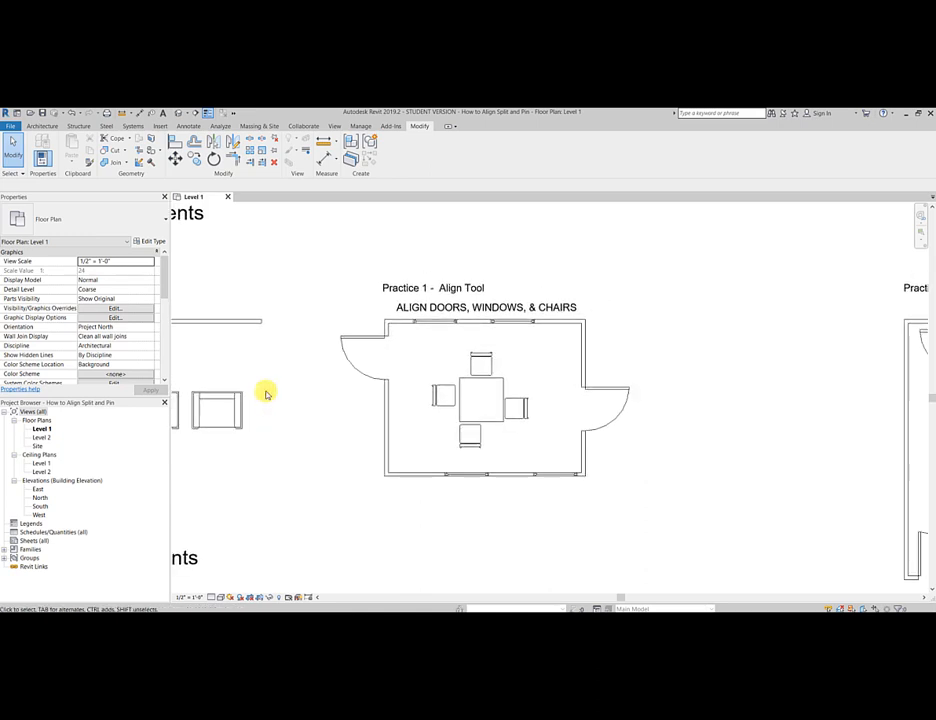
scroll(267, 393, up, 1)
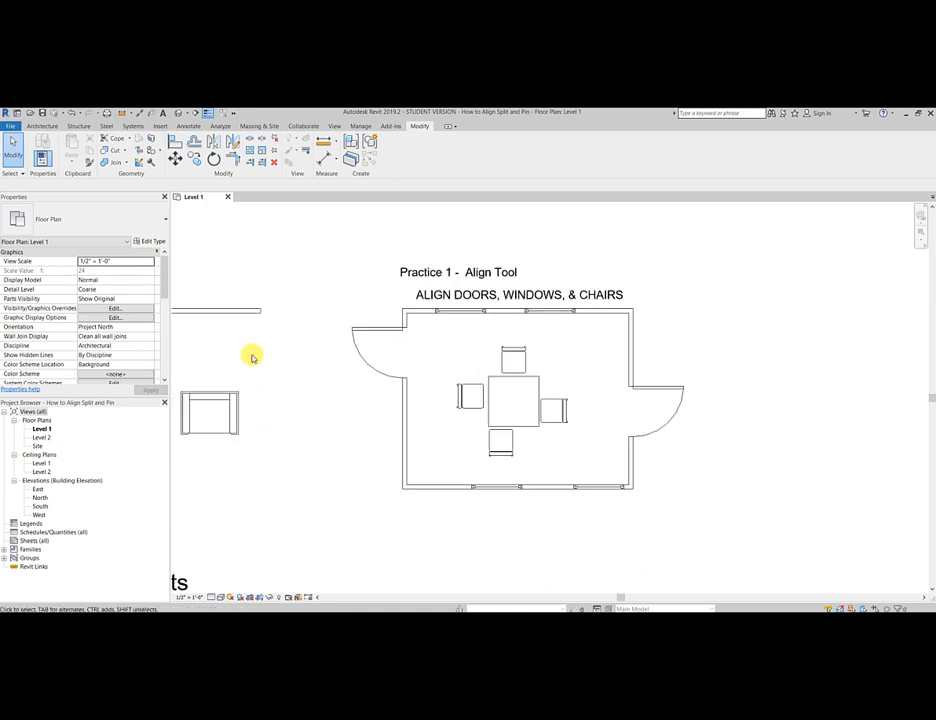
click(172, 140)
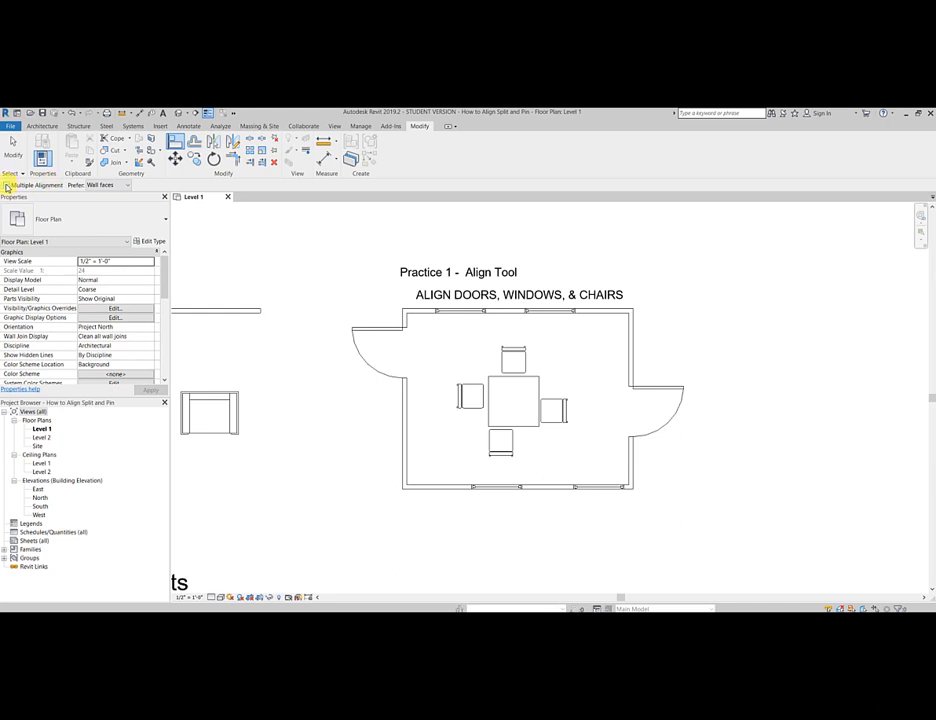
click(375, 330)
click(654, 387)
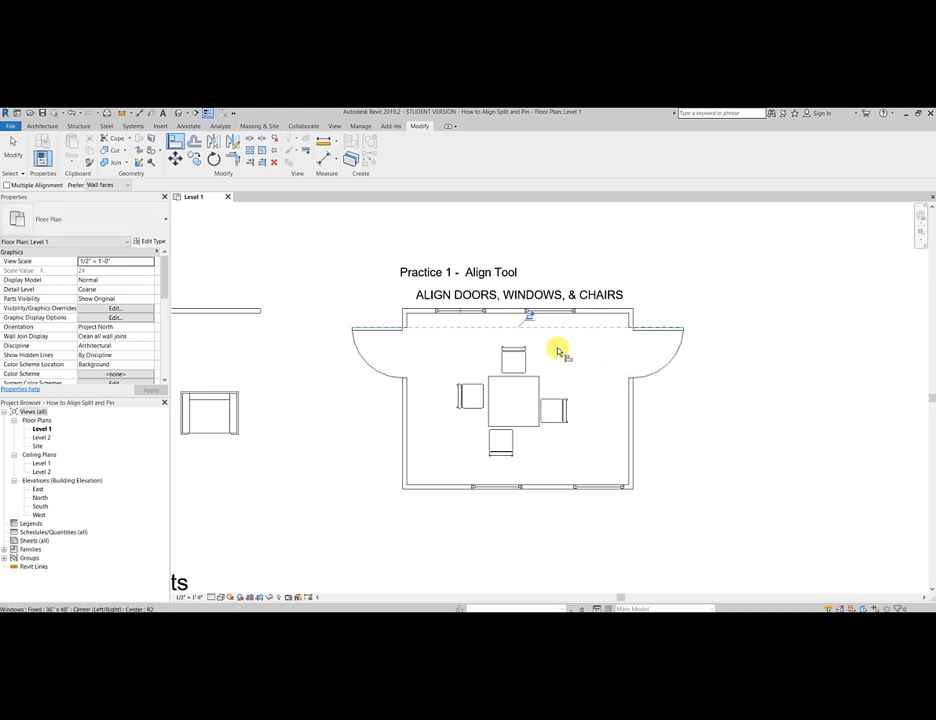
Align the centers of the two lower-wall windows with the centers of the two upper-wall windows in Practice 1
click(464, 313)
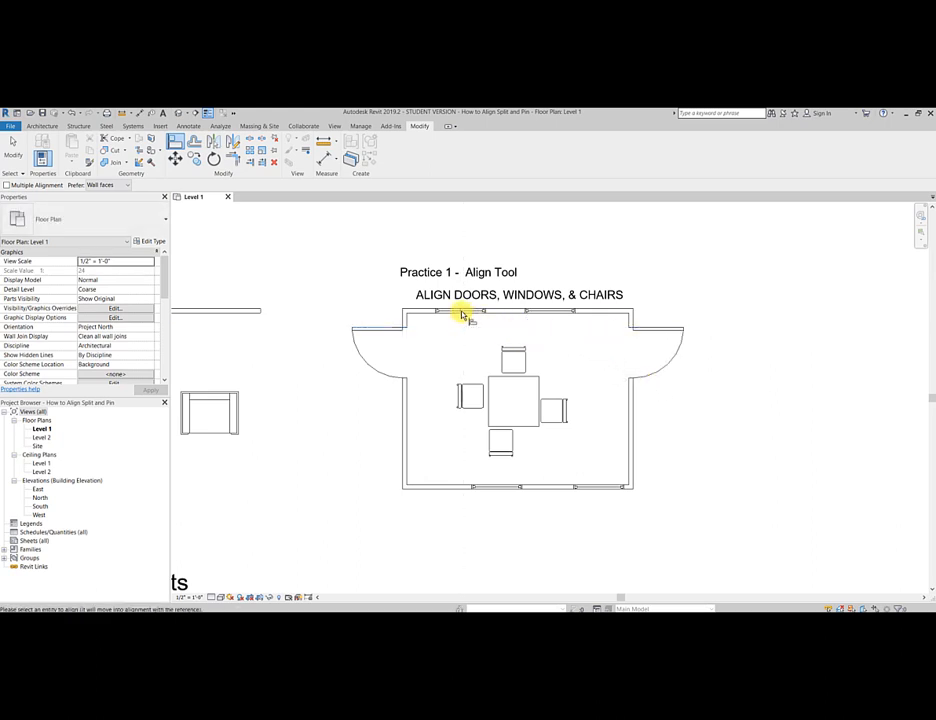
click(495, 495)
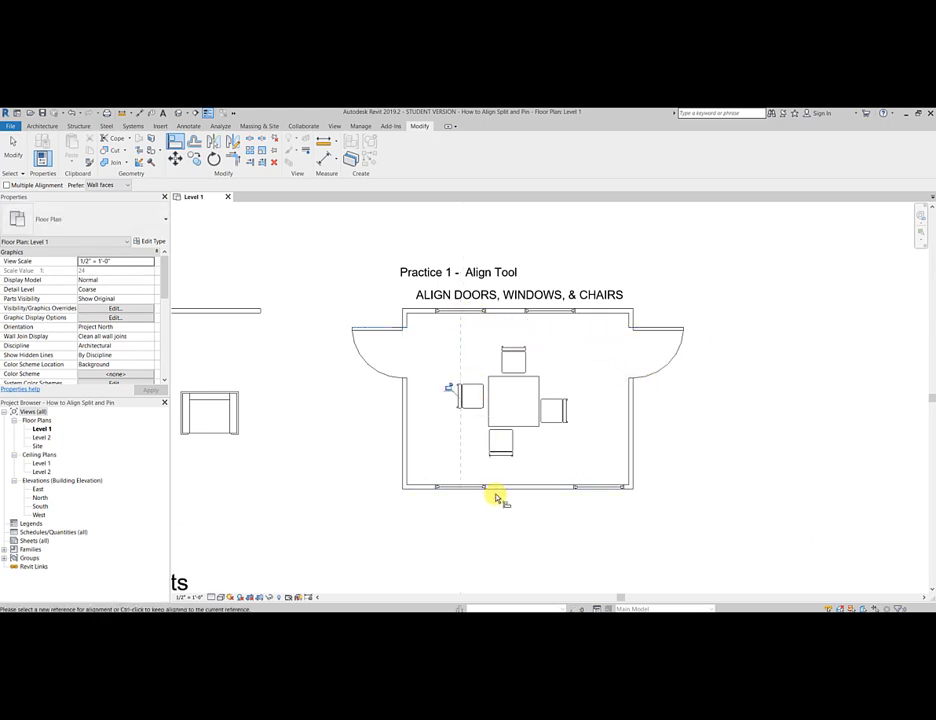
click(553, 313)
click(601, 490)
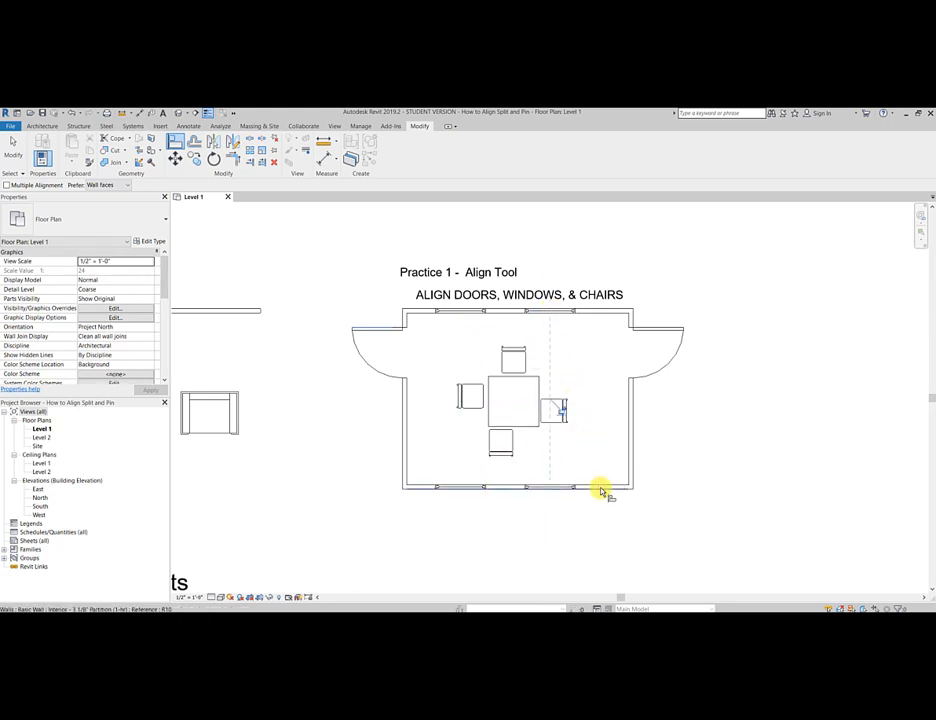
key(Escape)
Align the right and left chairs with the table's horizontal centerline
scroll(832, 426, up, 3)
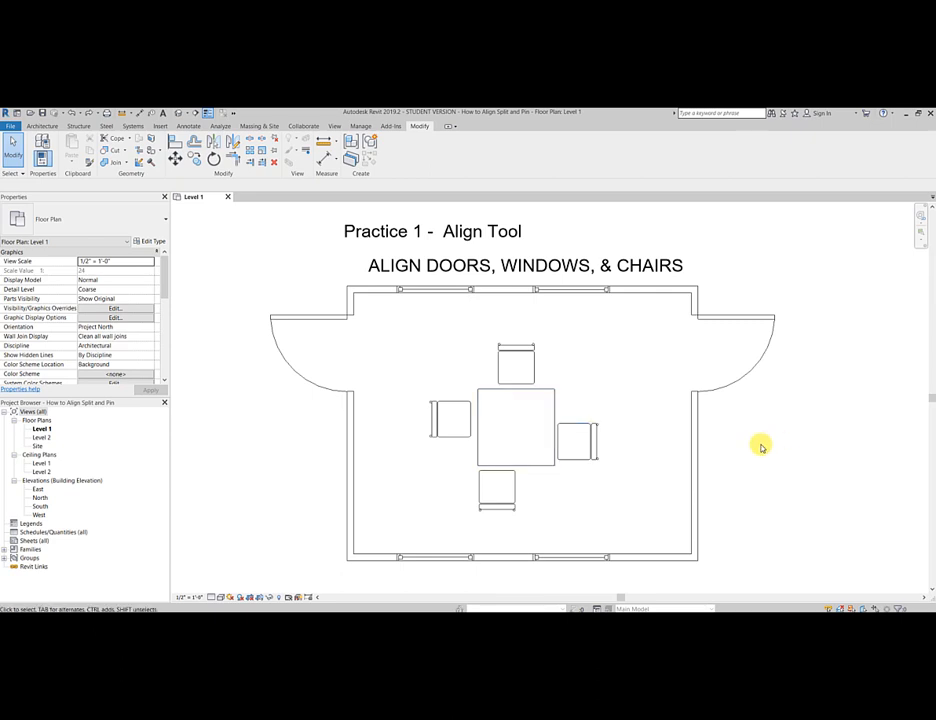
key(a)
key(l)
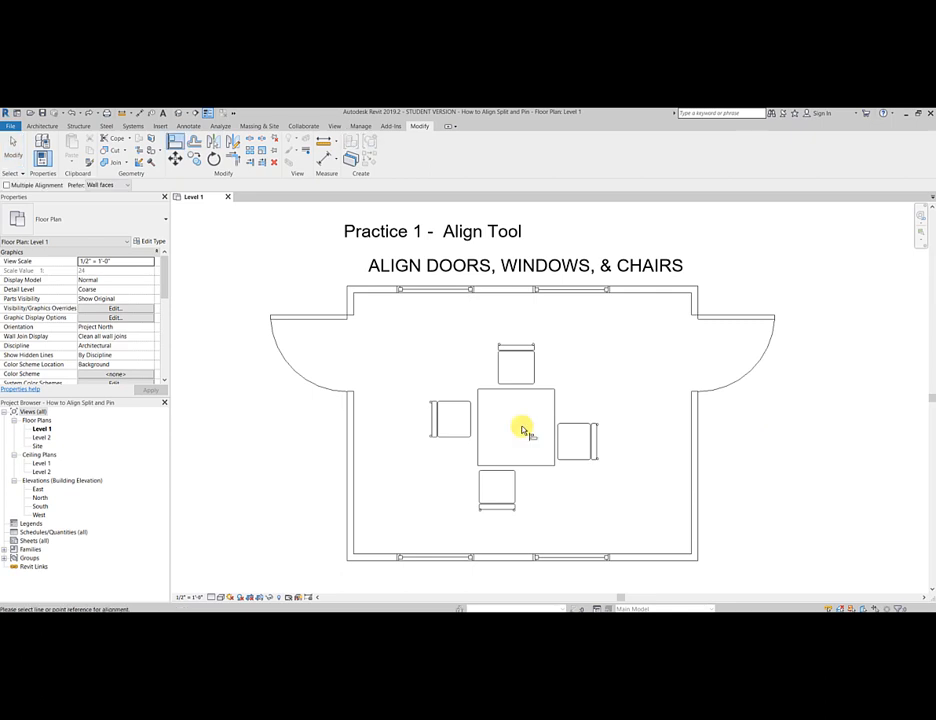
click(530, 431)
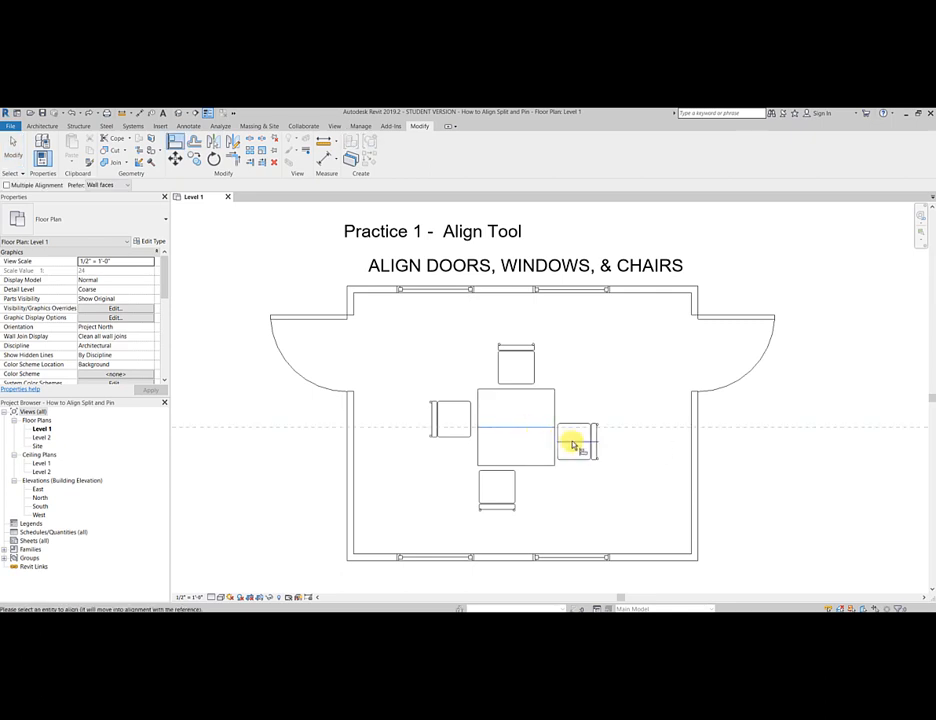
click(533, 430)
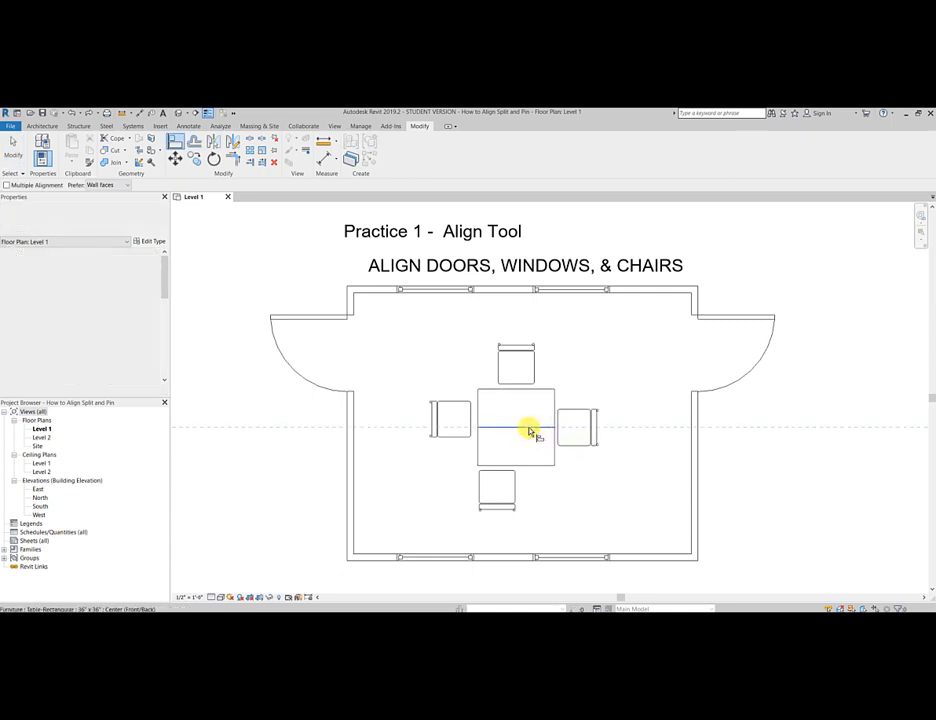
click(462, 419)
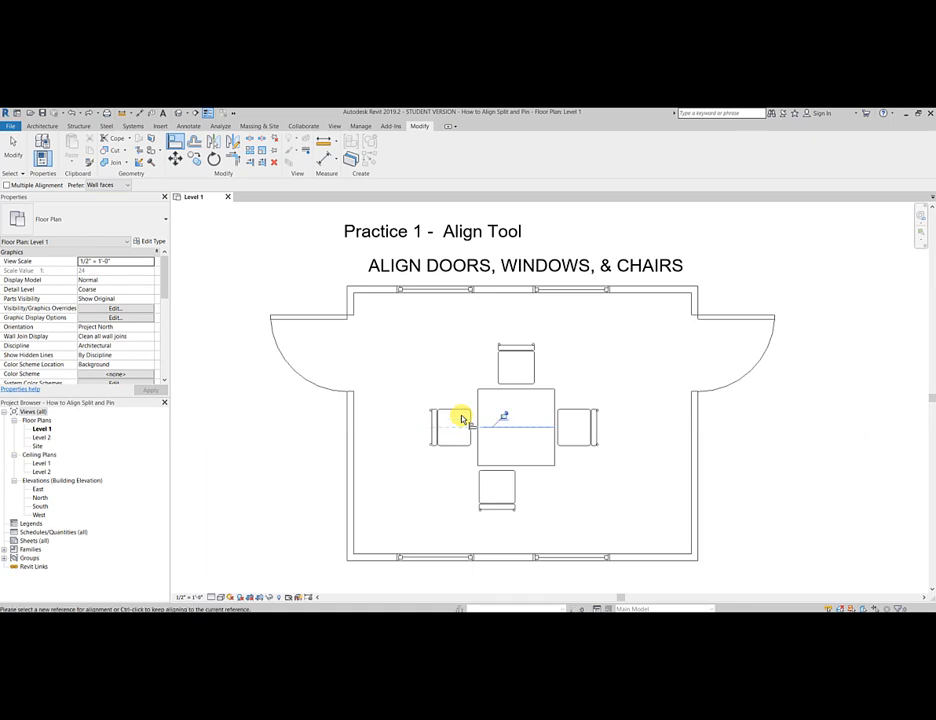
Align the front/back centerlines of the left and right chairs with the adjacent side edges of the table
click(479, 440)
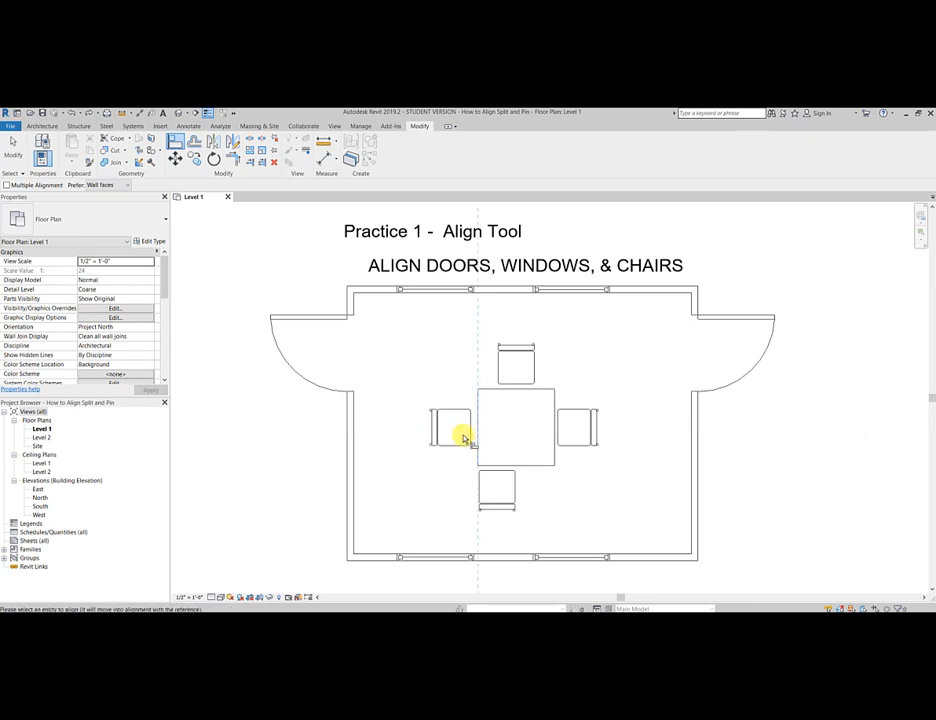
click(452, 433)
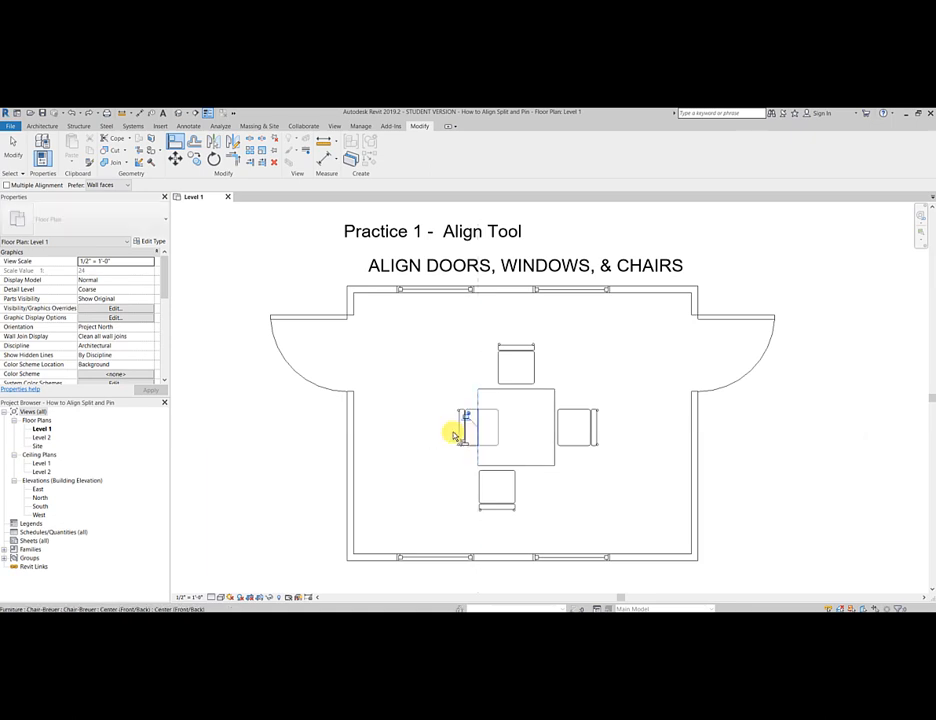
click(556, 440)
click(577, 436)
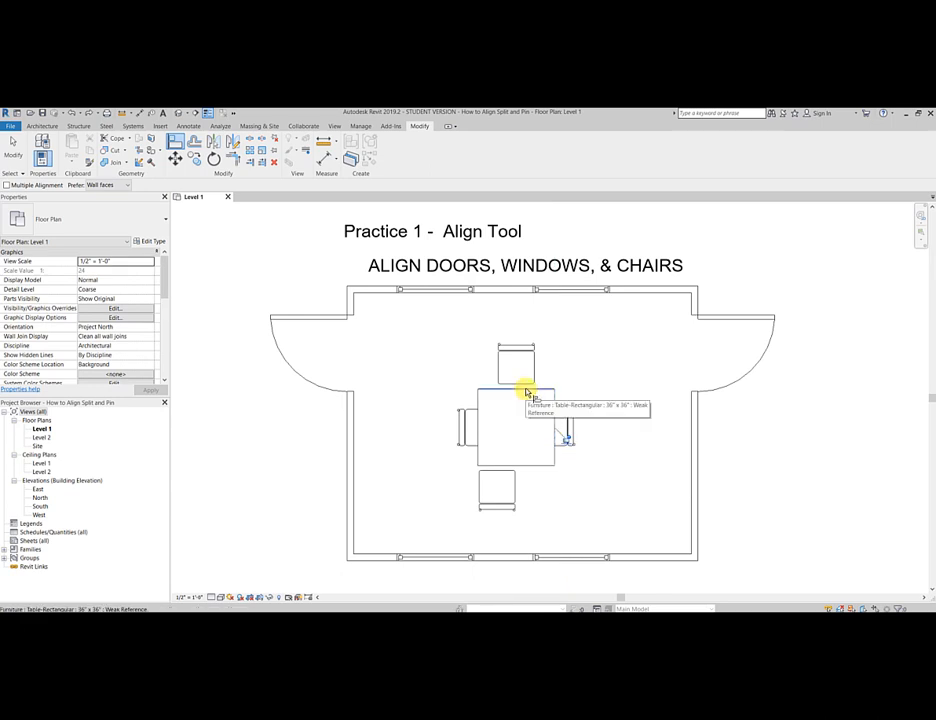
Cycle through the table's alignment references, and align the upper chair's front/back centerline with the table's upper edge
key(Tab)
key(Tab)
key(Tab)
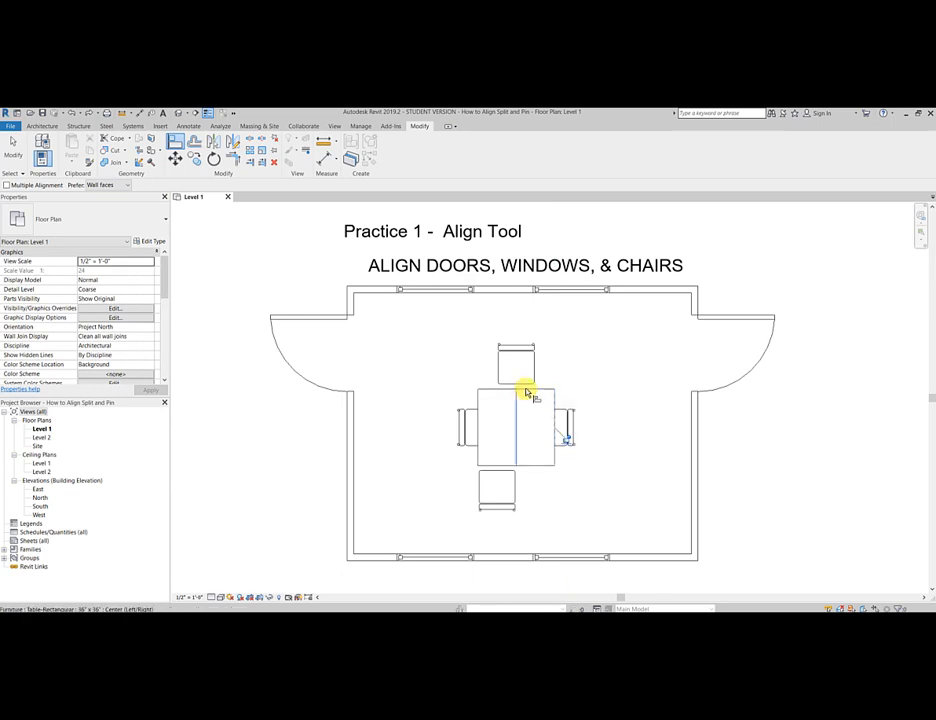
key(Tab)
key(Tab)
key(Tab)
key(Tab)
key(Tab)
key(Tab)
key(Tab)
key(Tab)
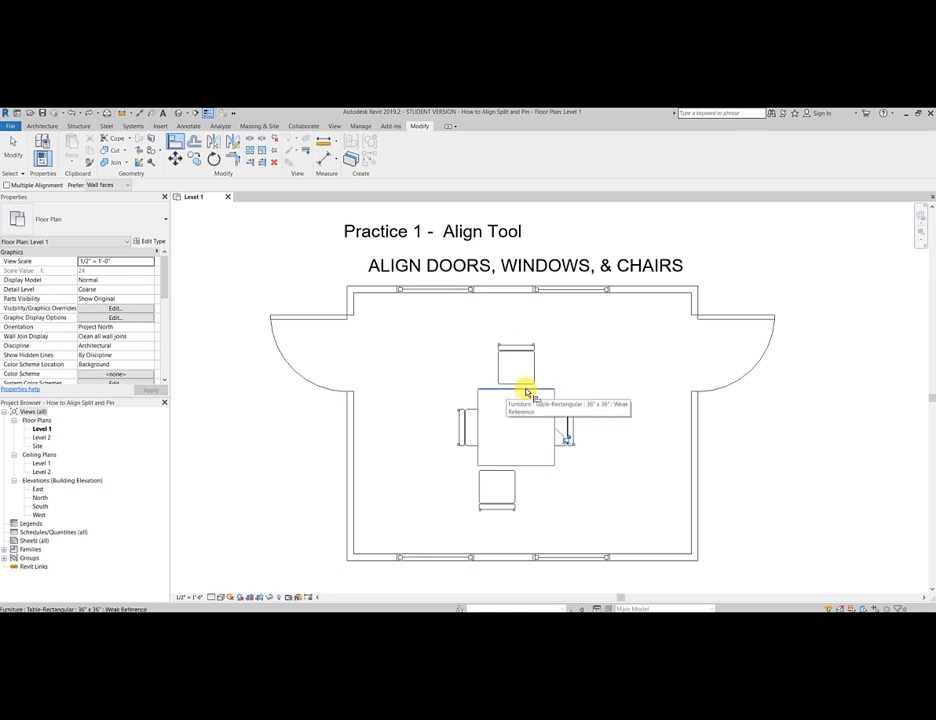
click(507, 391)
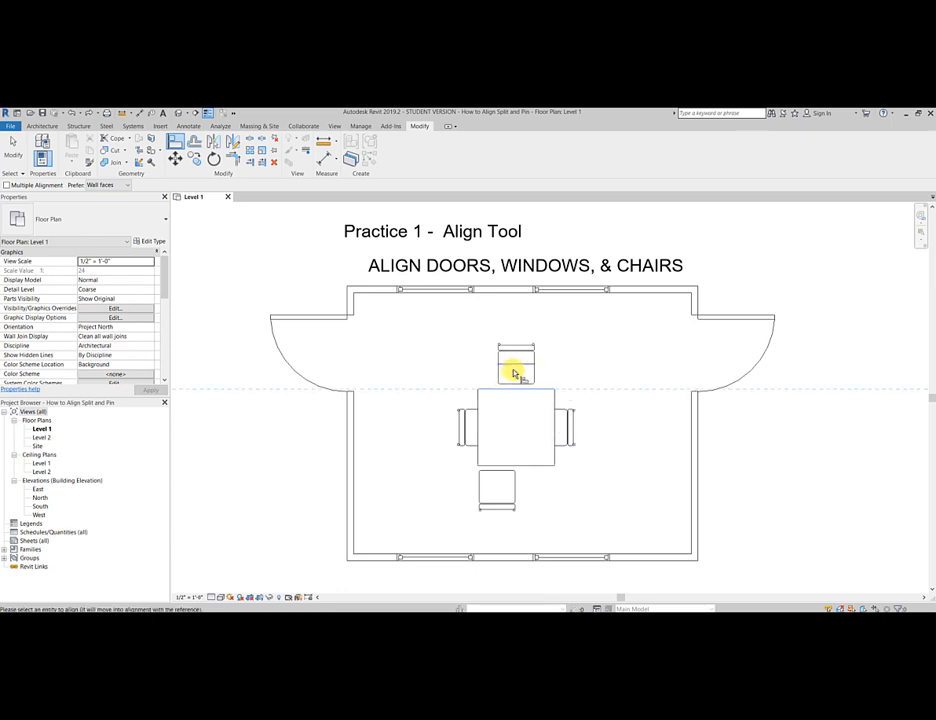
click(513, 371)
Align the lower chair with the upper chair's vertical centerline and its front/back centerline with the table's lower edge
click(515, 383)
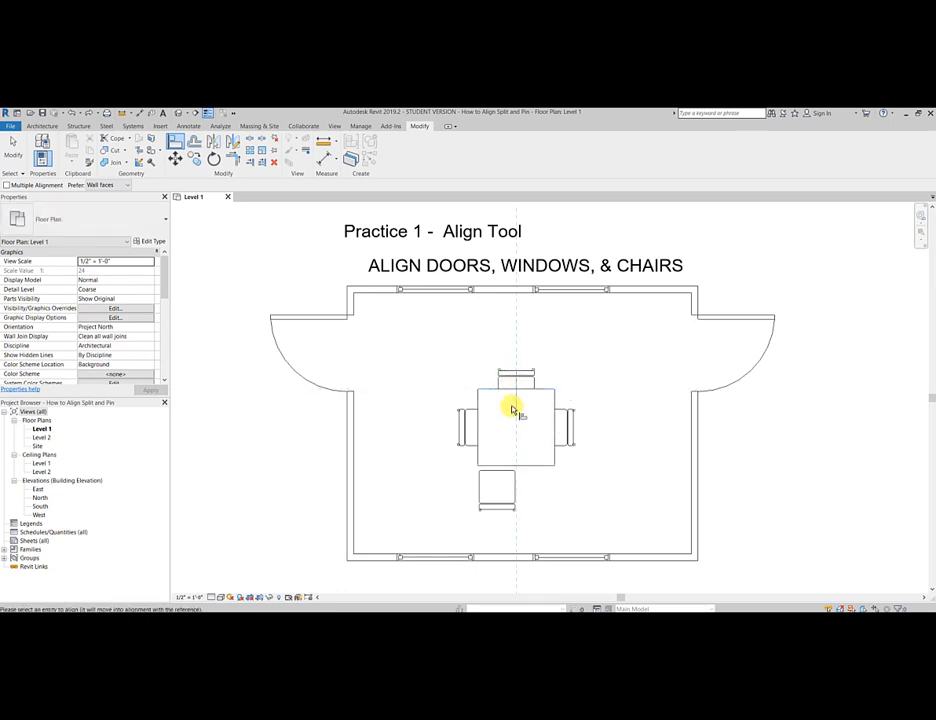
click(497, 491)
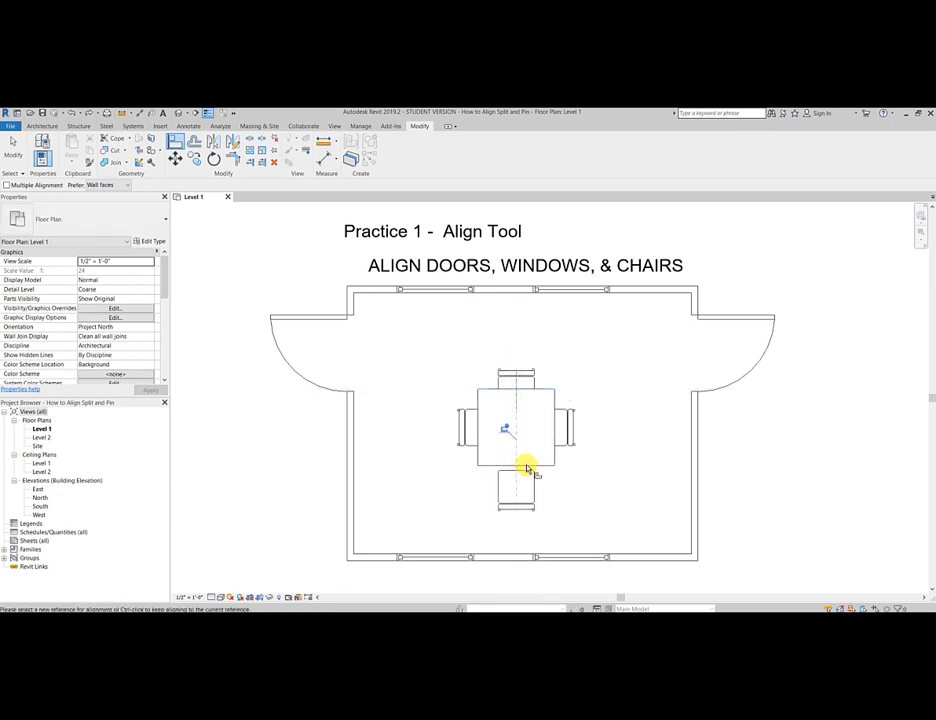
click(527, 465)
click(519, 493)
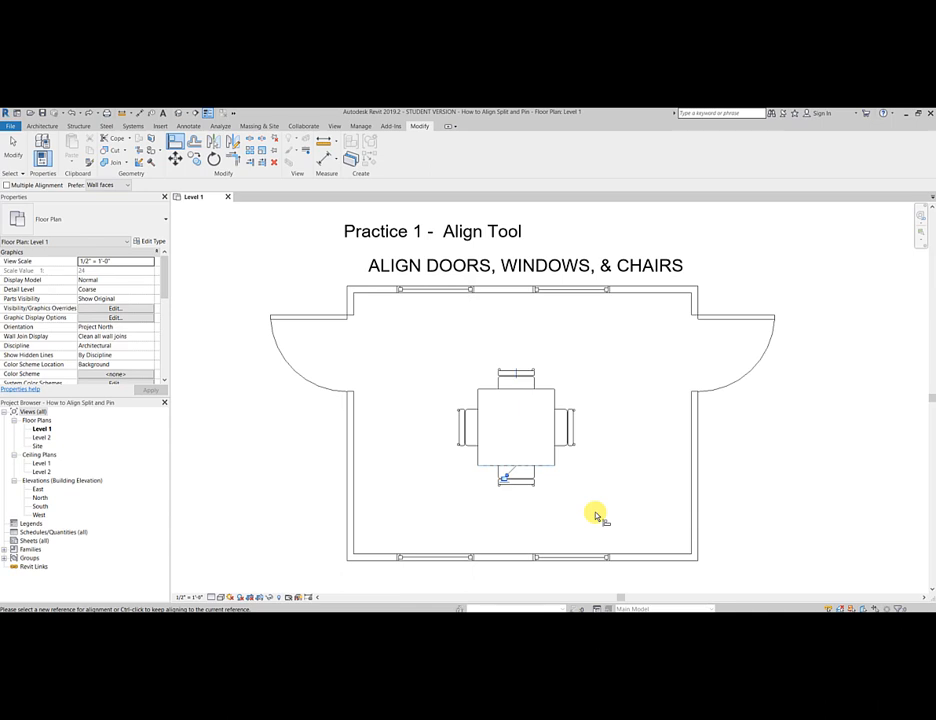
Leave the Align tool and go to the How to Split Elements exercise in the floor plan
key(Escape)
key(Escape)
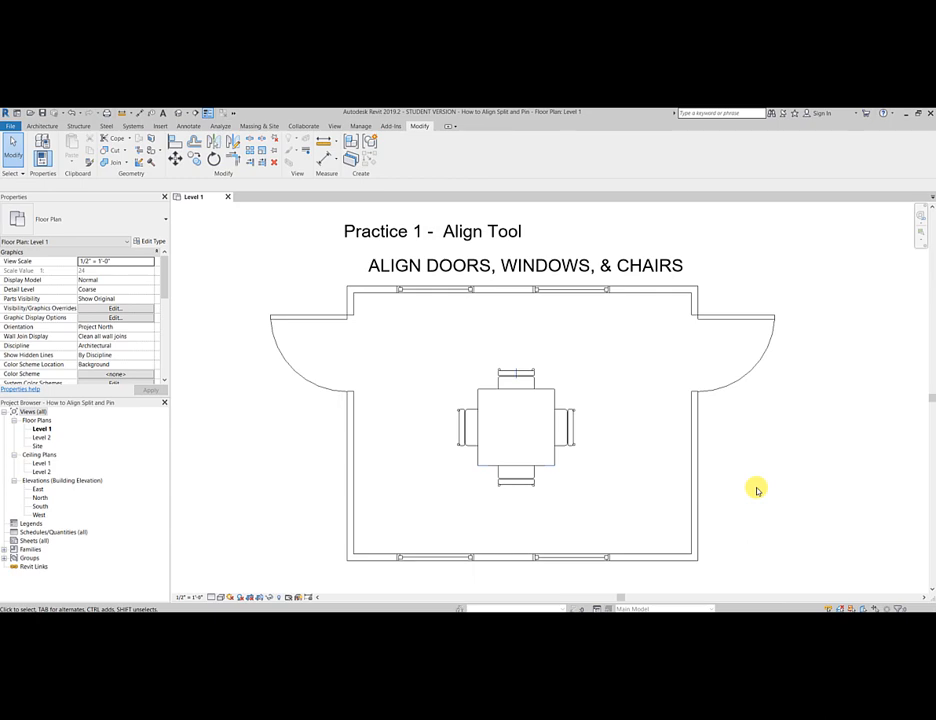
scroll(756, 490, down, 3)
middle_drag(757, 491, 142, 416)
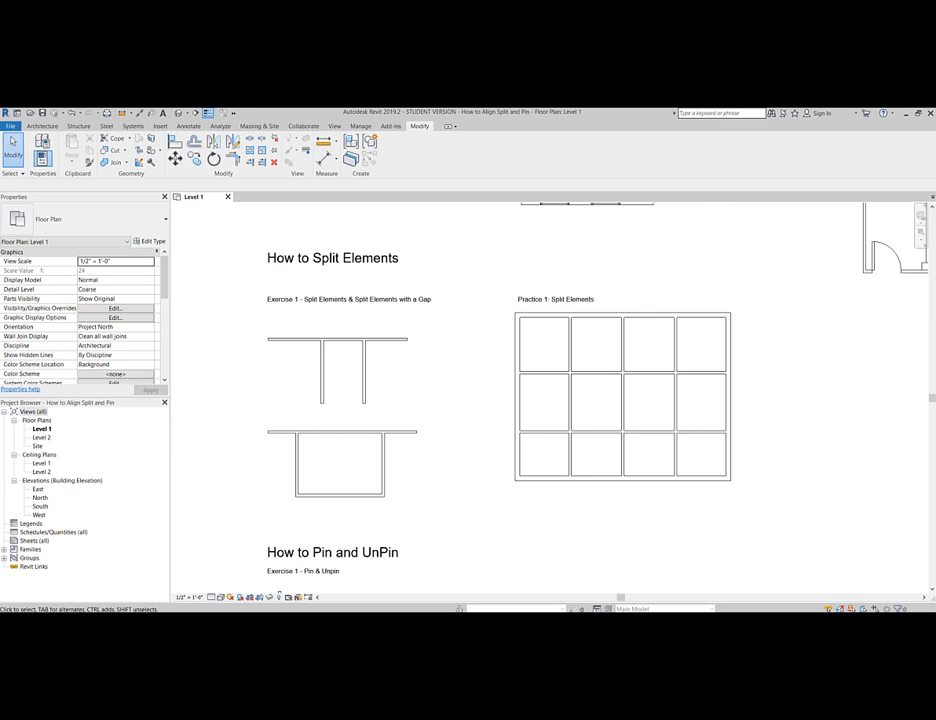
Try to trim the unsplit upper horizontal wall of Exercise 1 to its perpendicular walls to form corners
click(233, 157)
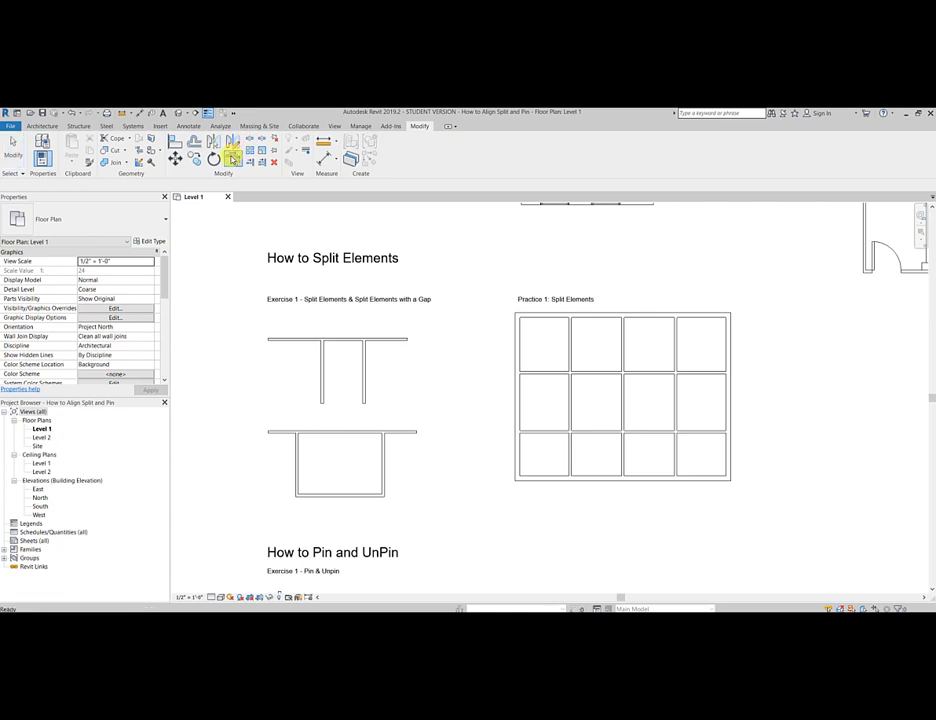
click(323, 369)
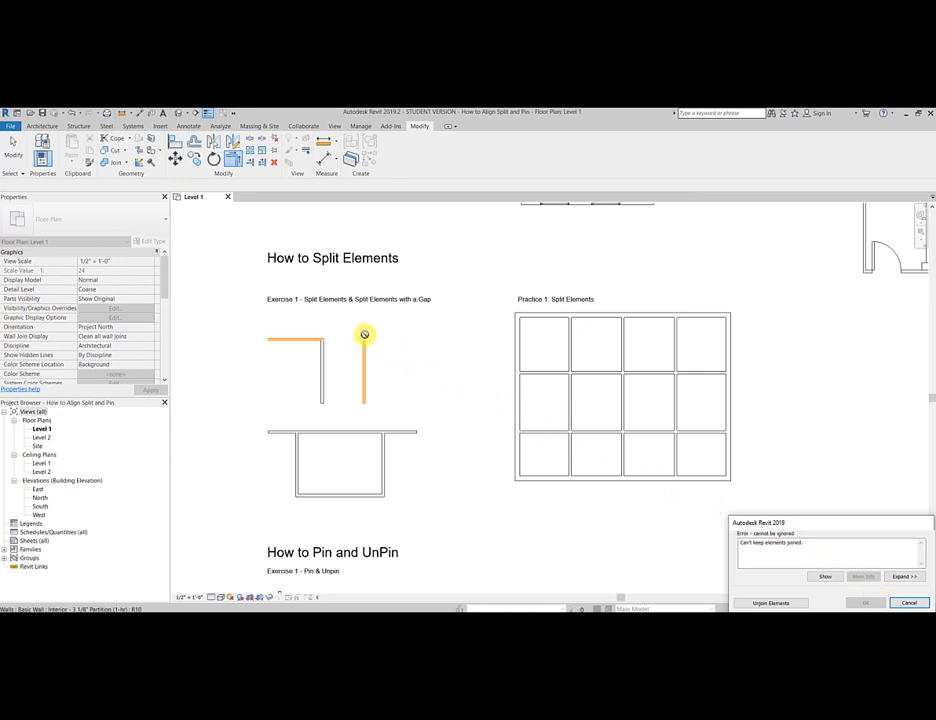
click(908, 603)
key(t)
key(r)
scroll(424, 386, up, 2)
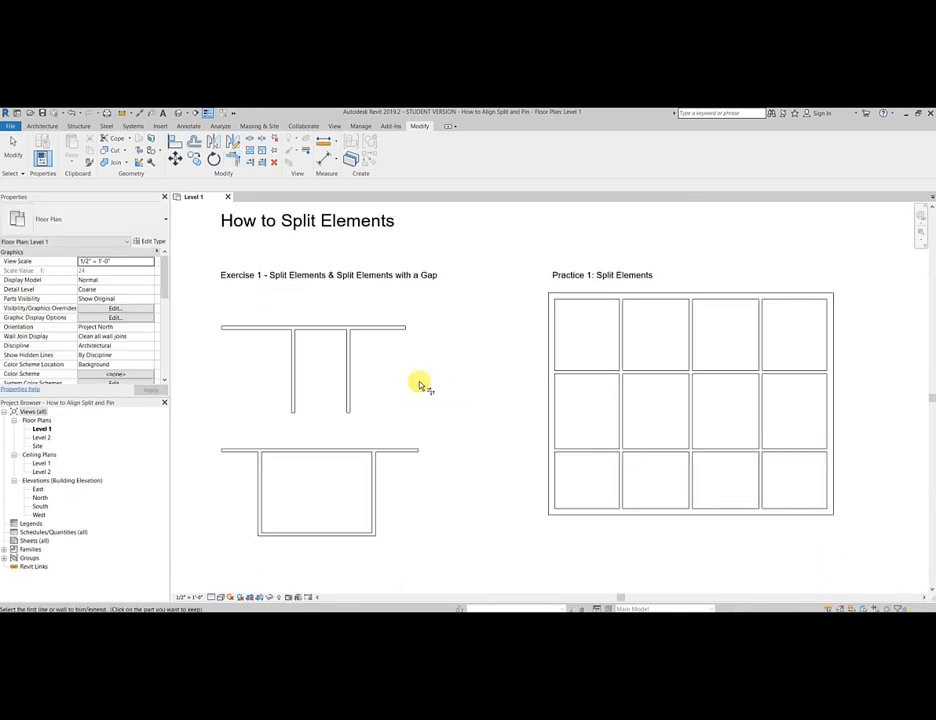
key(Escape)
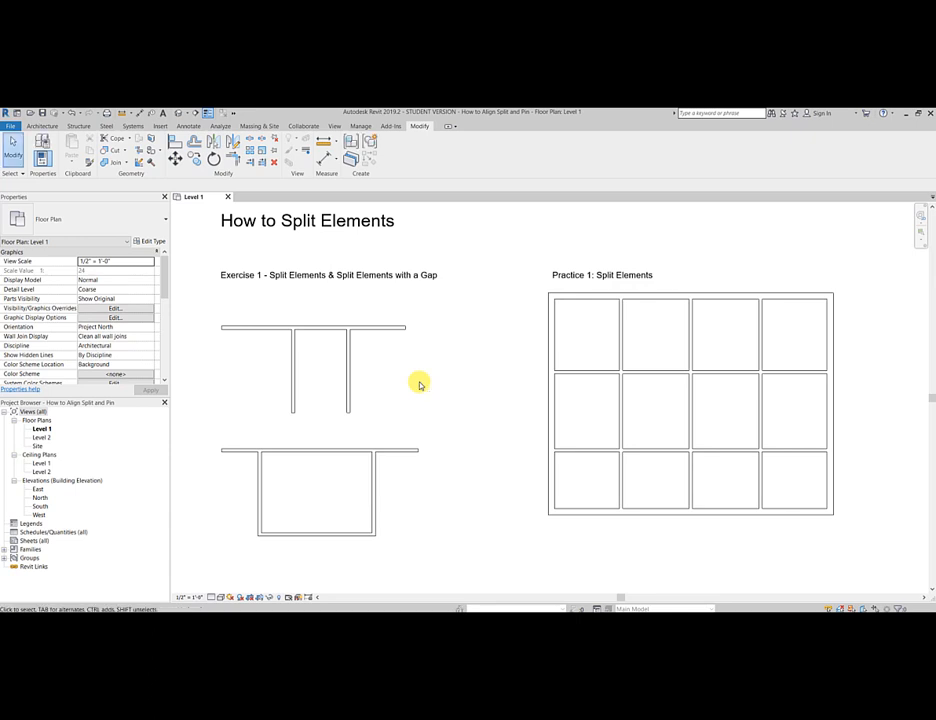
Split the upper horizontal wall between its two perpendicular walls and trim each half to a corner with the adjacent perpendicular wall
click(248, 140)
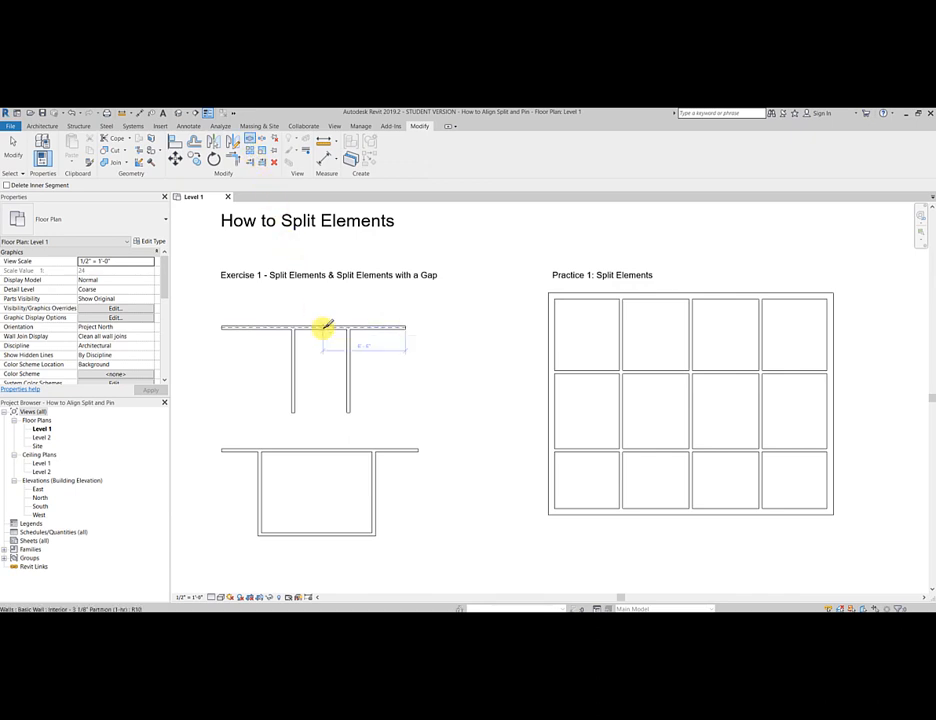
click(325, 327)
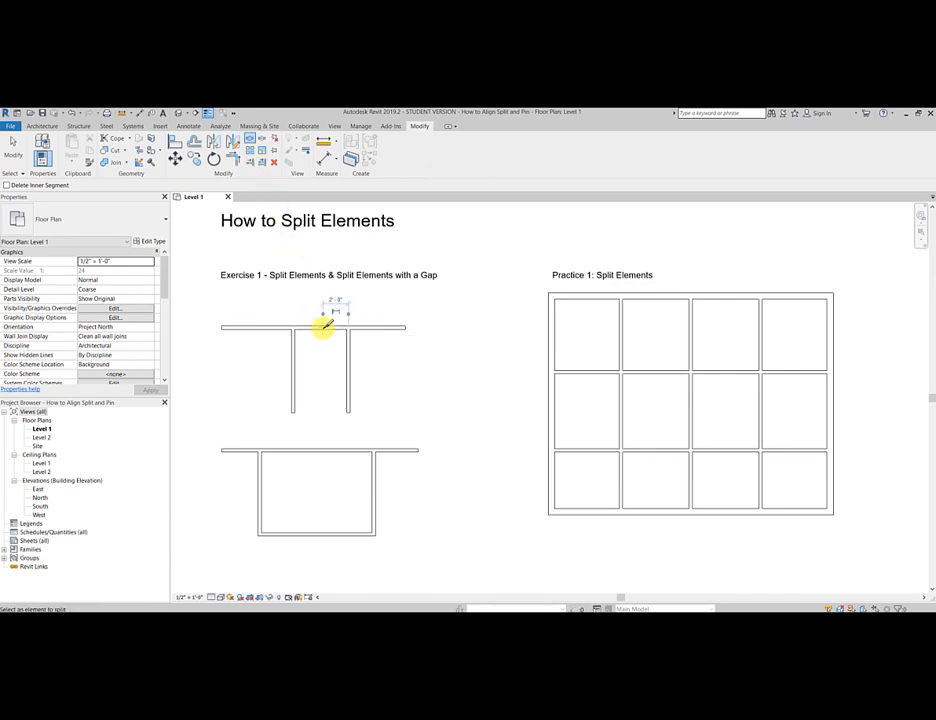
click(233, 158)
click(272, 326)
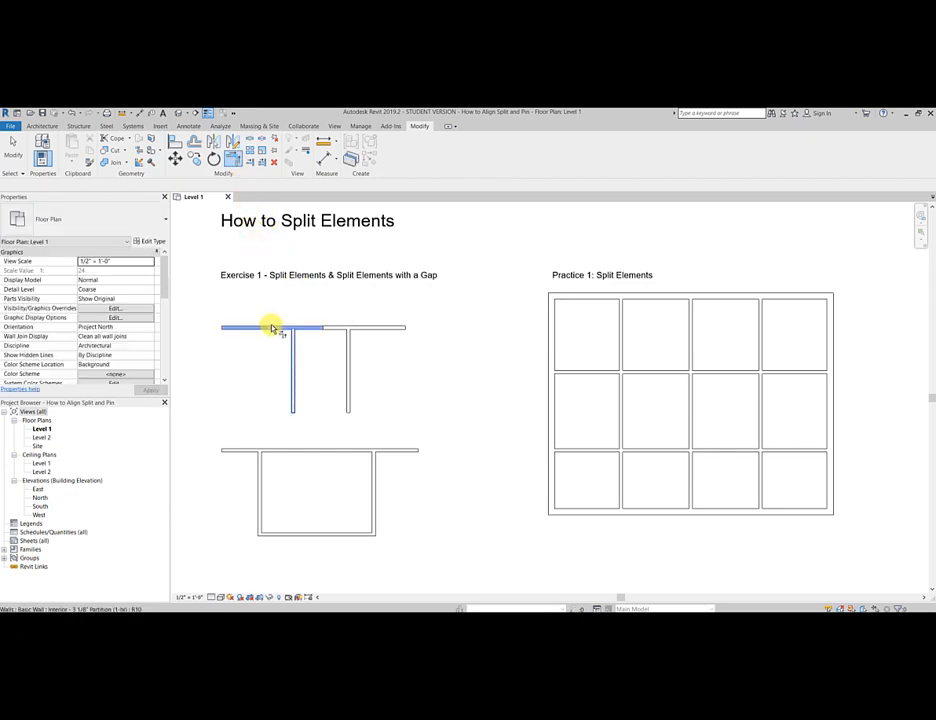
click(295, 377)
click(369, 330)
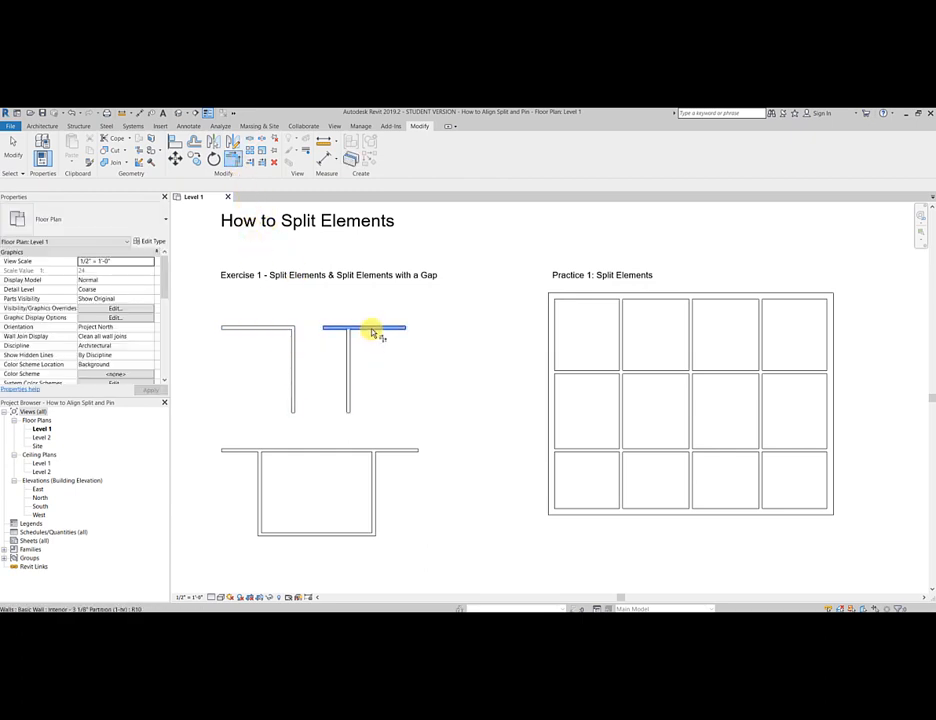
click(357, 362)
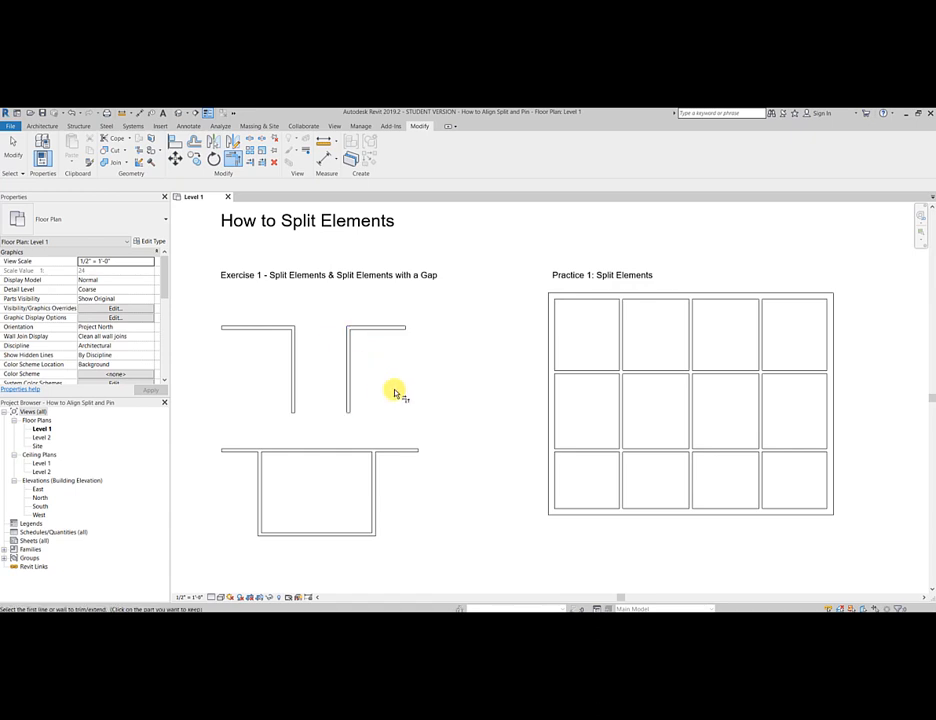
key(Escape)
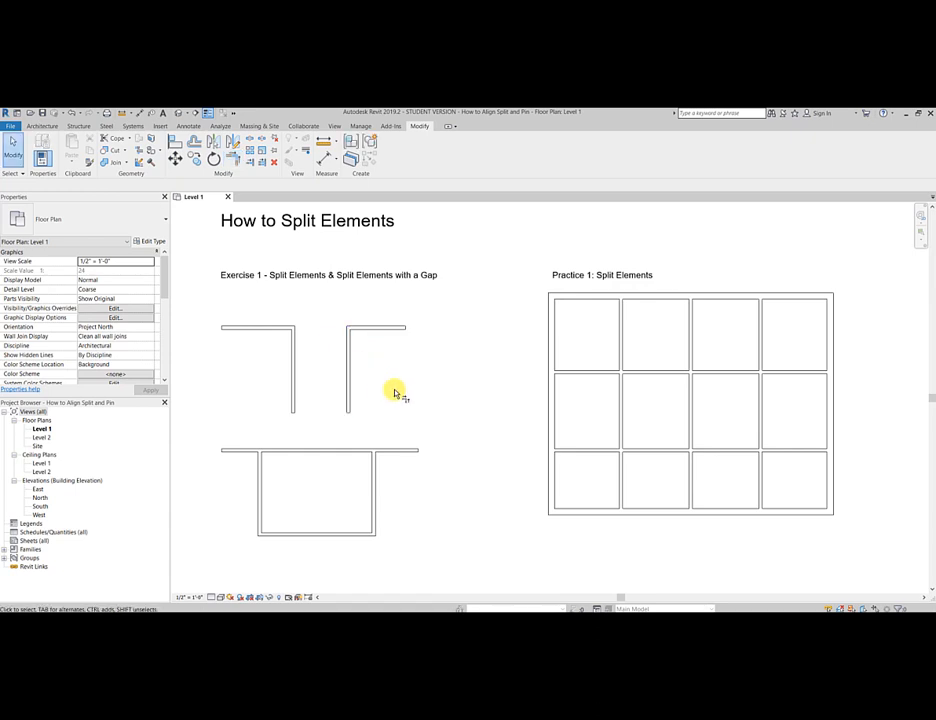
Split the lower horizontal wall with a 0' 1" joint gap near both side walls and delete the middle segment
middle_drag(396, 394, 415, 346)
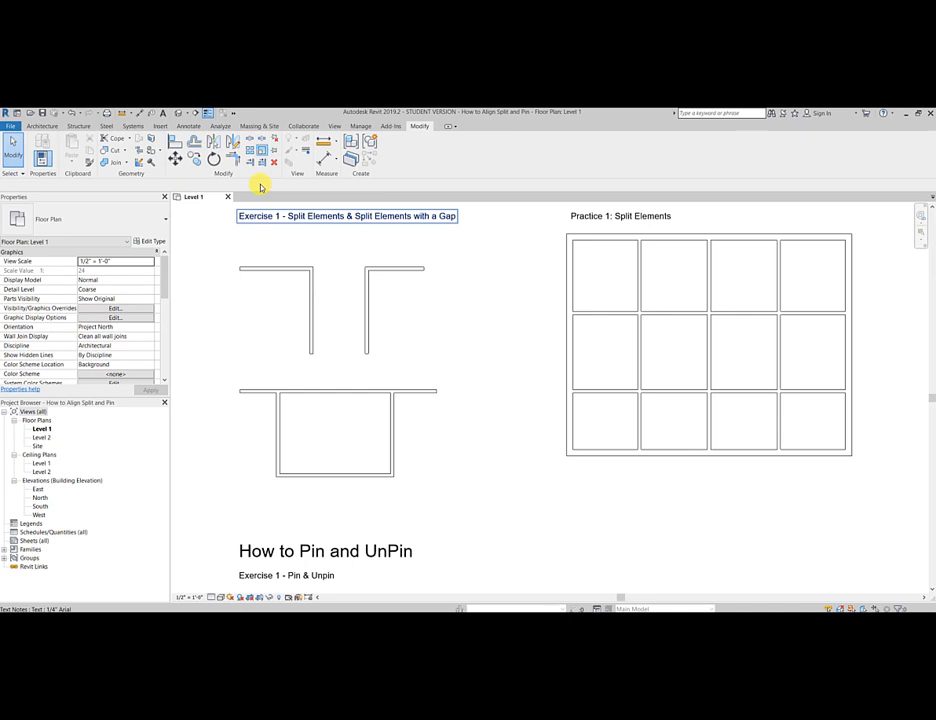
click(261, 140)
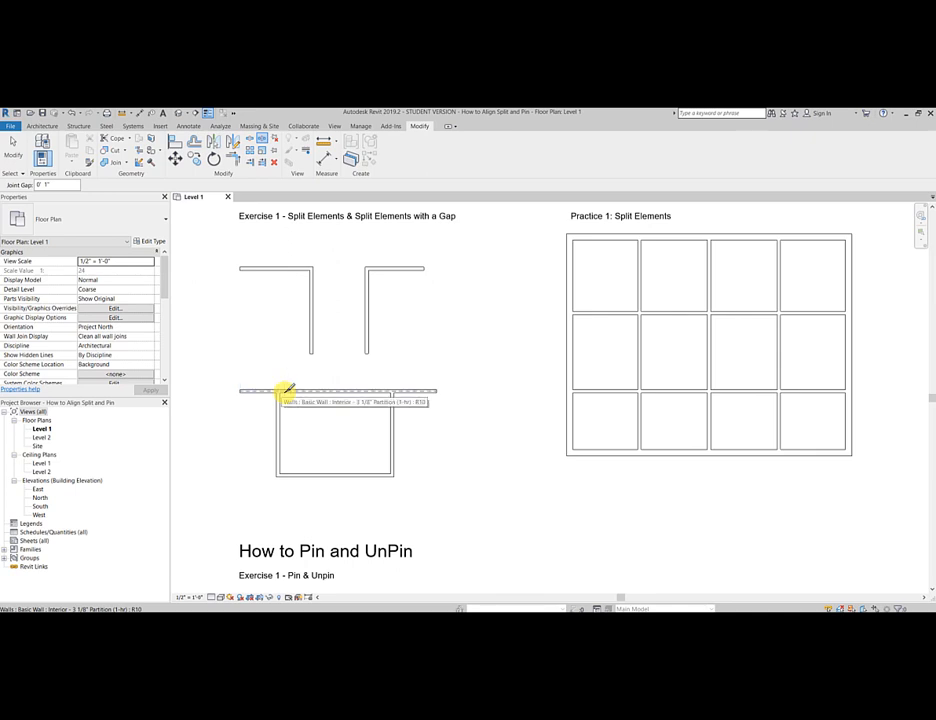
click(287, 390)
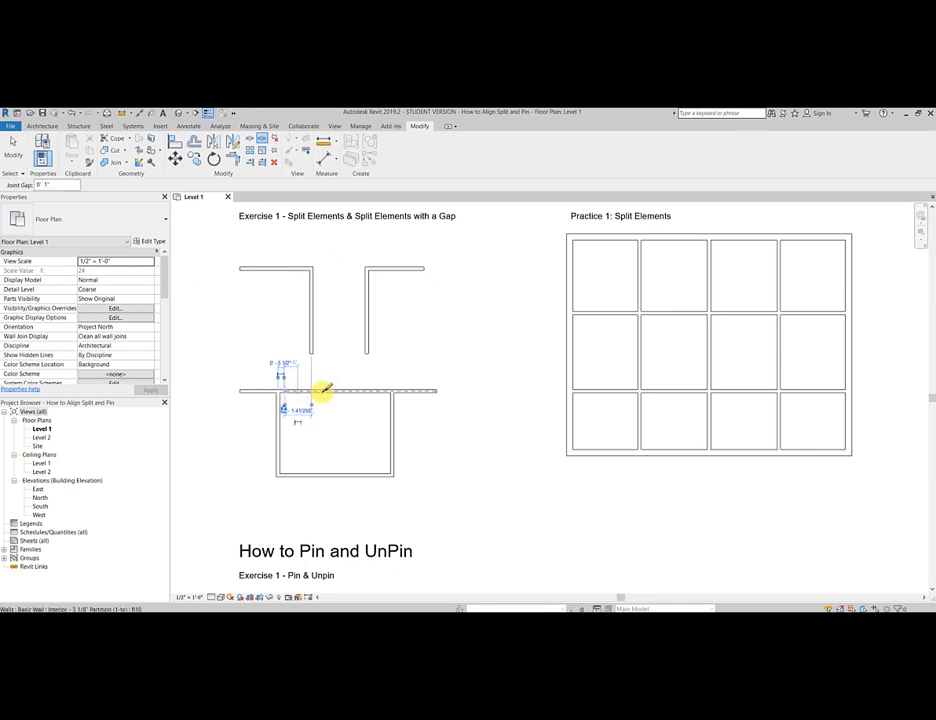
click(388, 390)
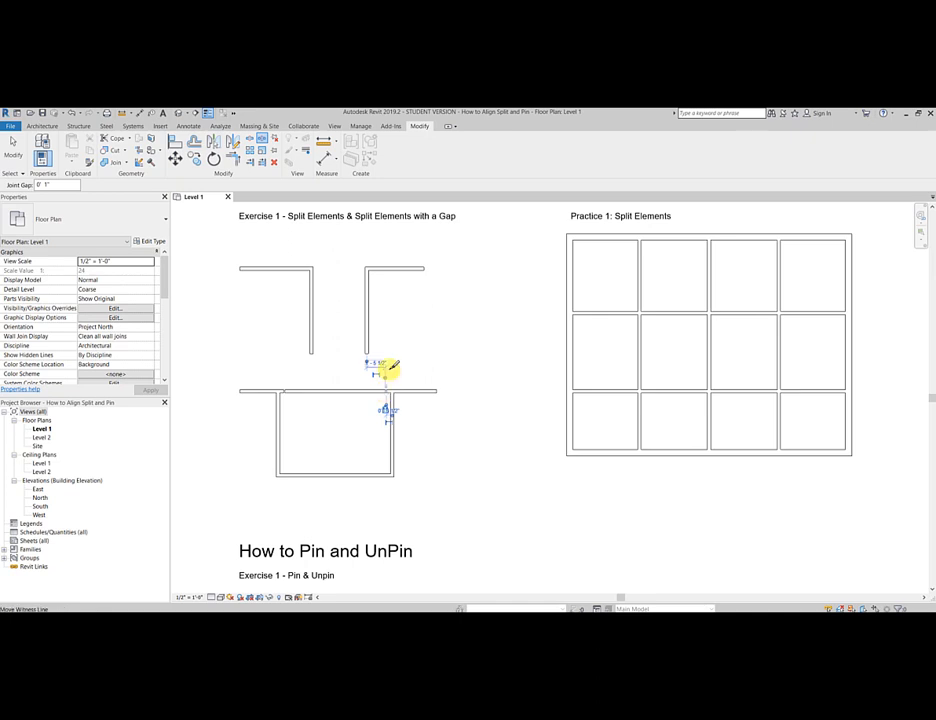
key(Escape)
click(362, 391)
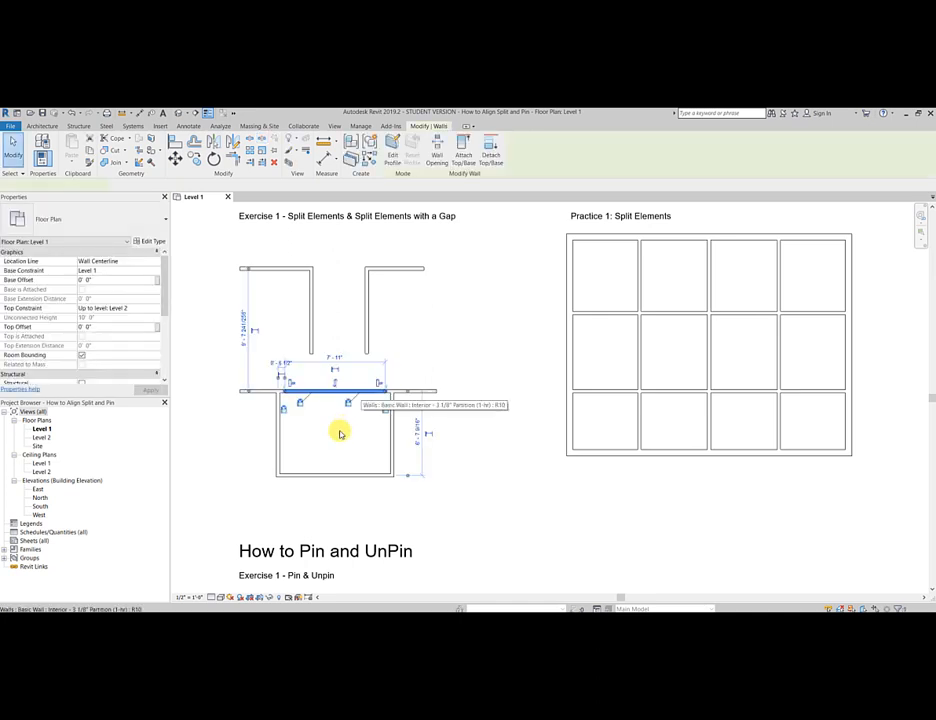
key(Escape)
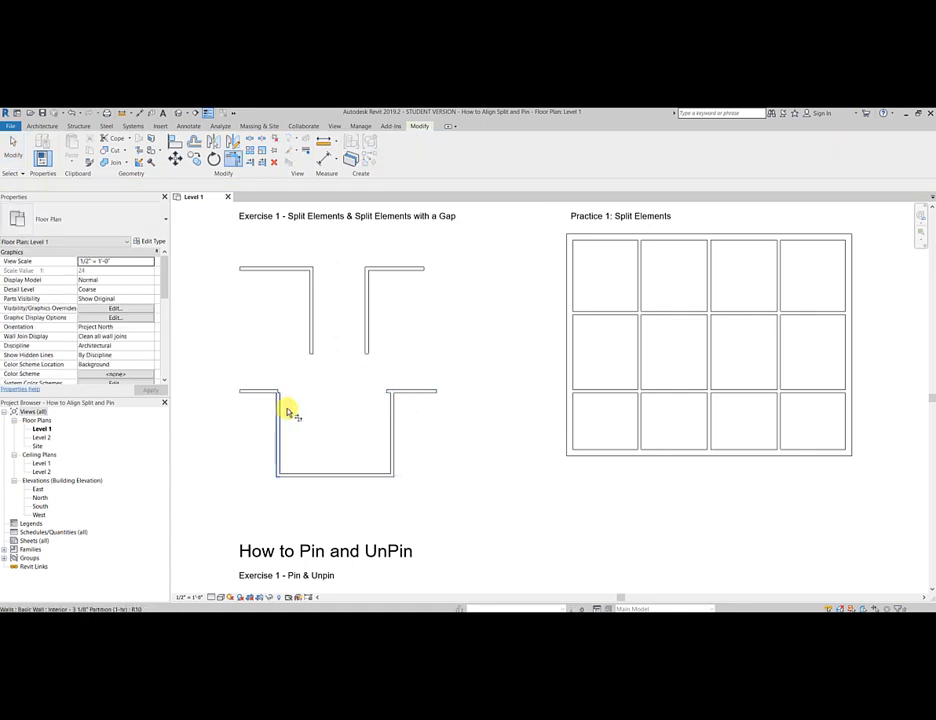
key(Escape)
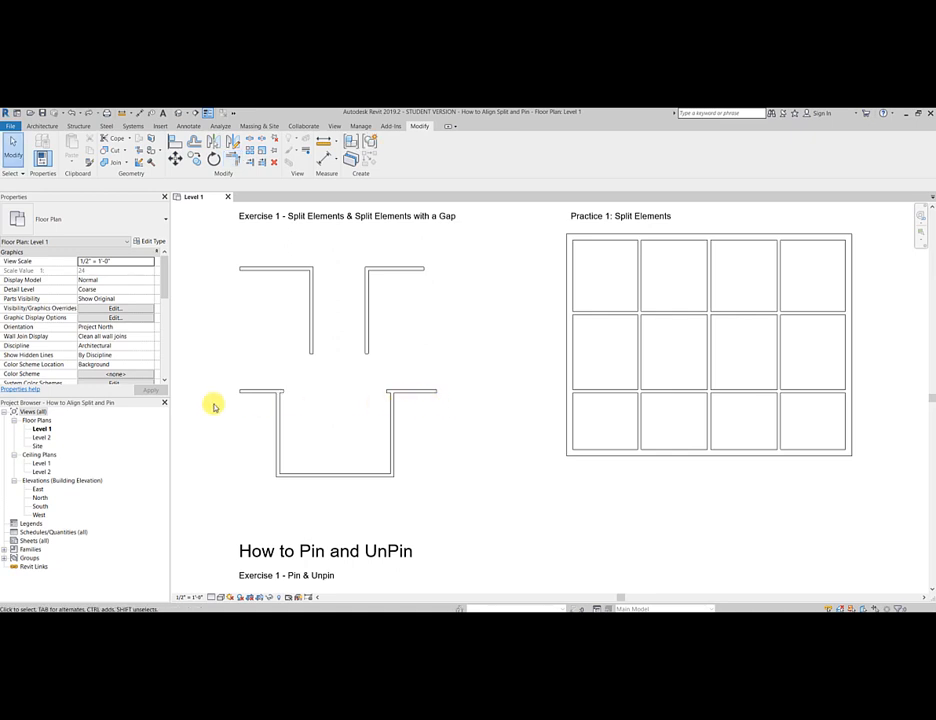
Pin the upper window of the Pin & Unpin exercise wall and release its pin again
middle_drag(209, 407, 225, 107)
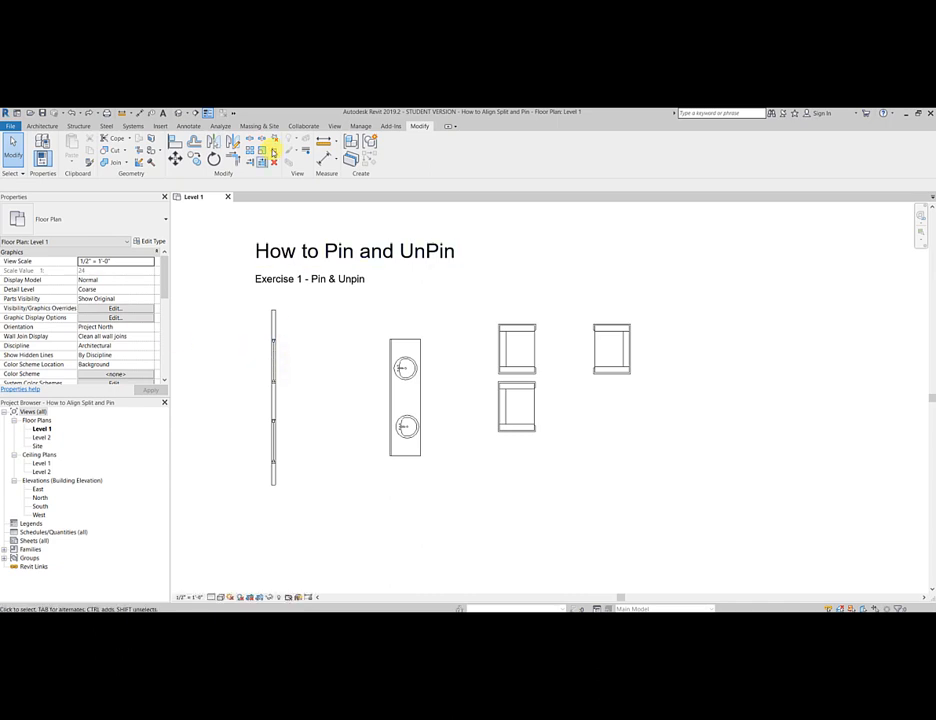
click(275, 344)
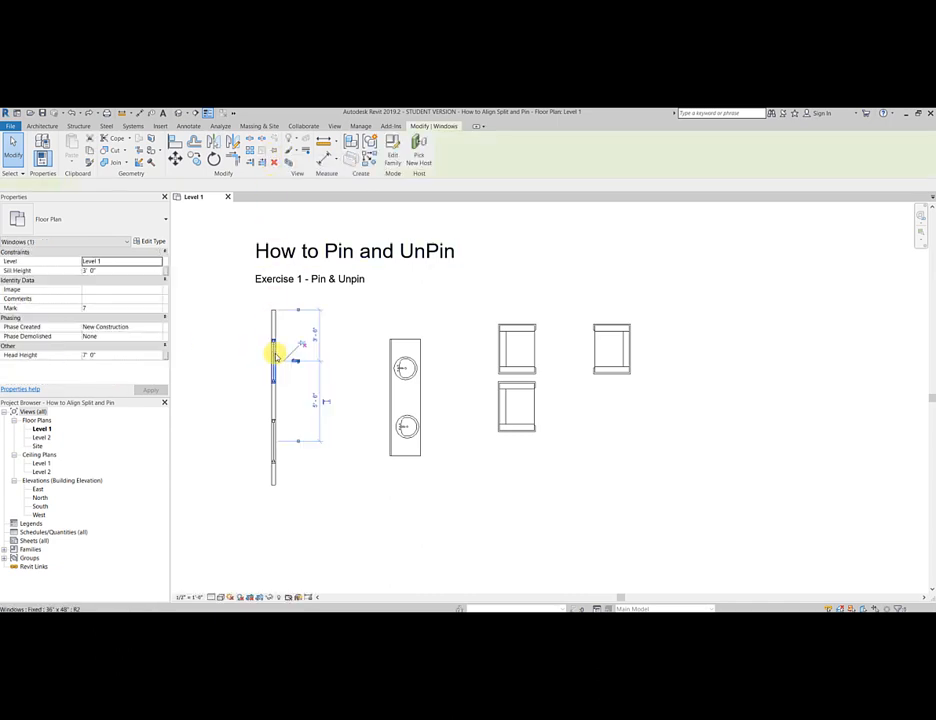
click(275, 152)
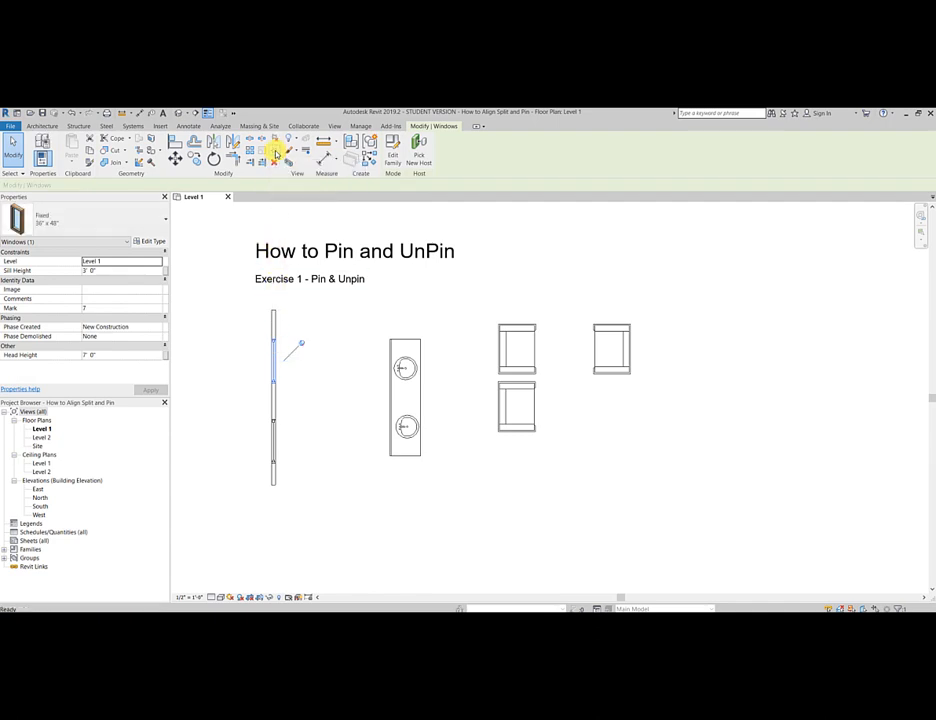
click(302, 345)
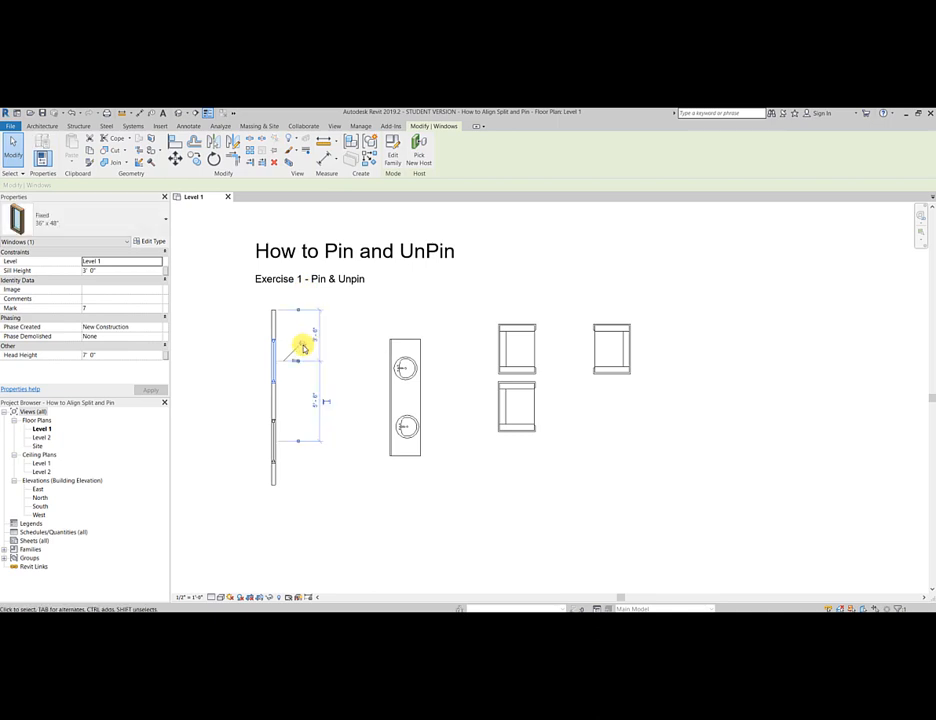
Pin the lower window and the upper window in the exercise's vertical wall
click(274, 447)
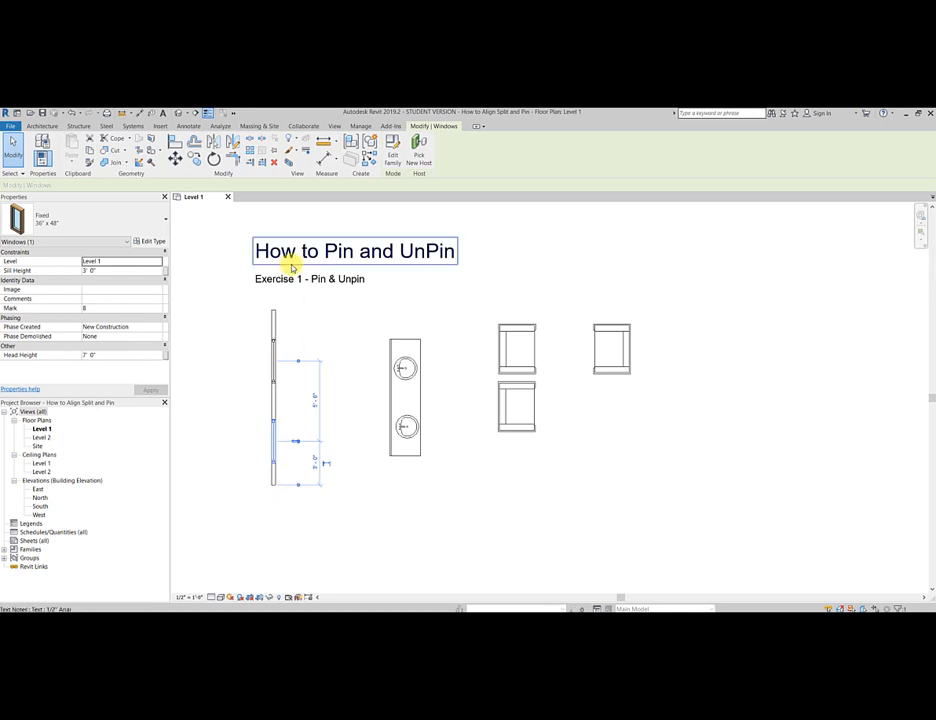
key(p)
key(n)
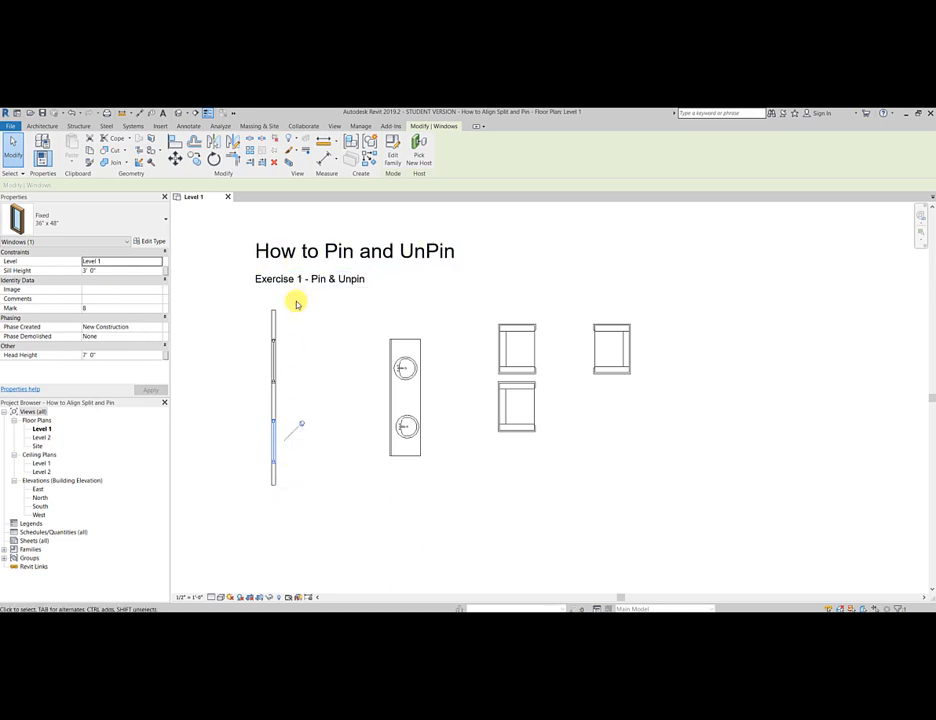
click(272, 355)
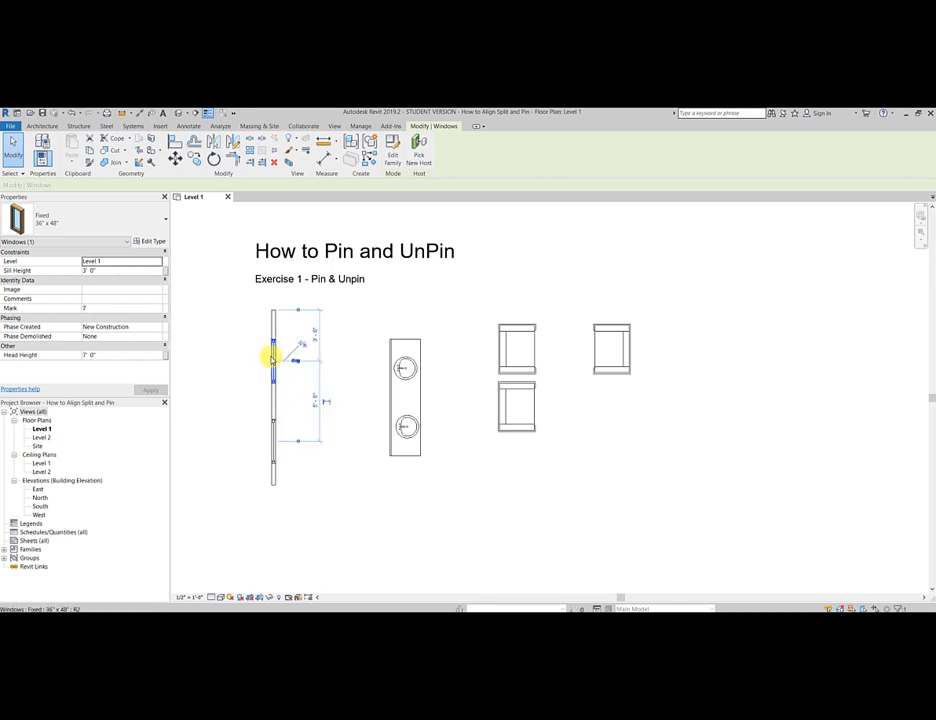
key(p)
key(n)
click(354, 482)
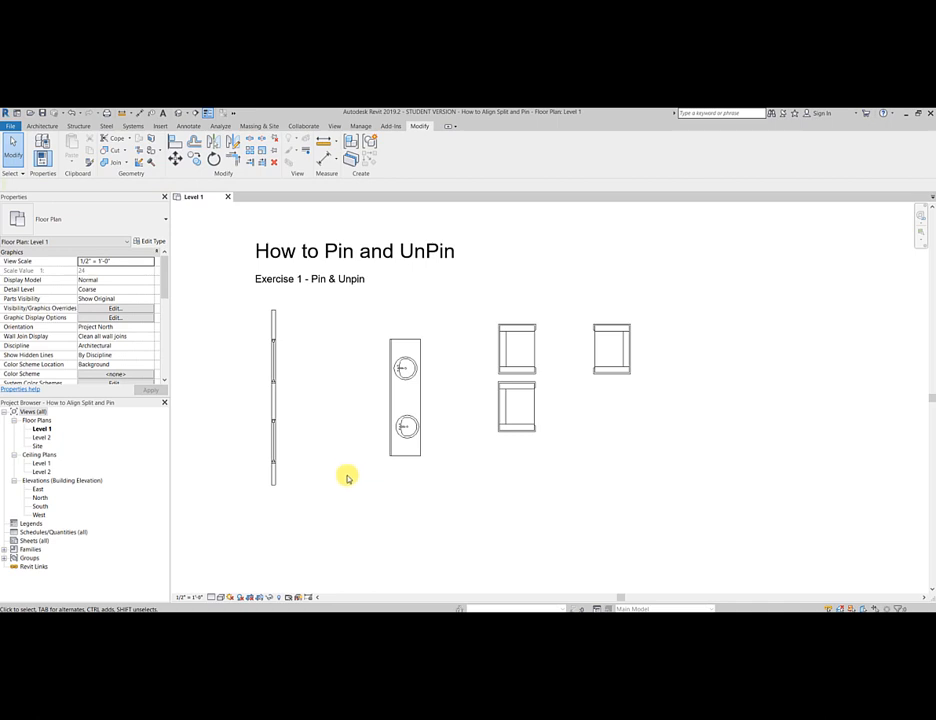
Try to unpin the lower window in the vertical wall
click(273, 440)
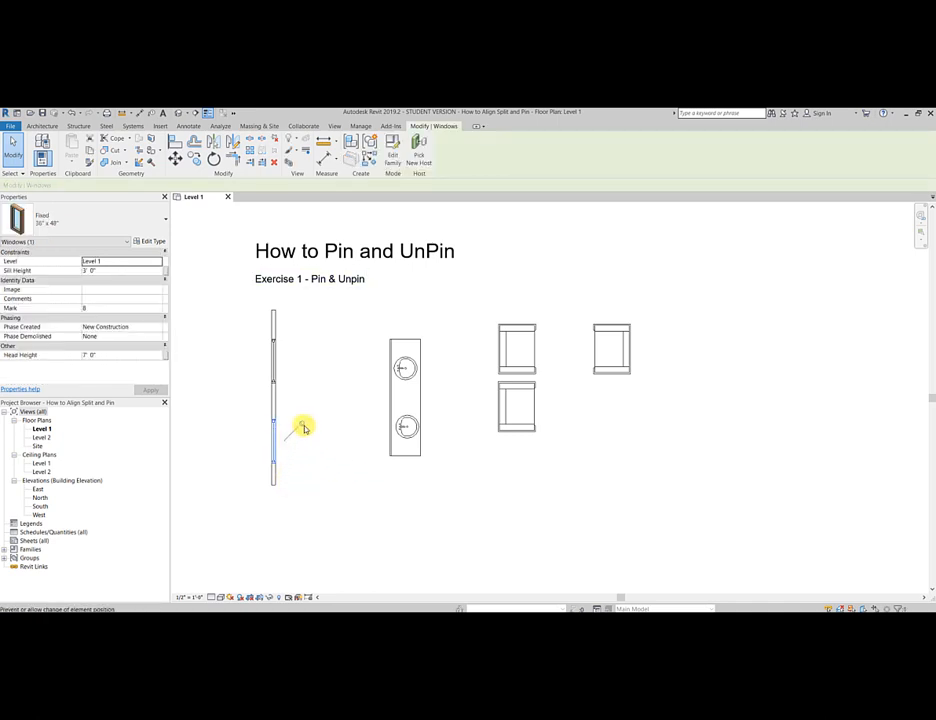
click(275, 143)
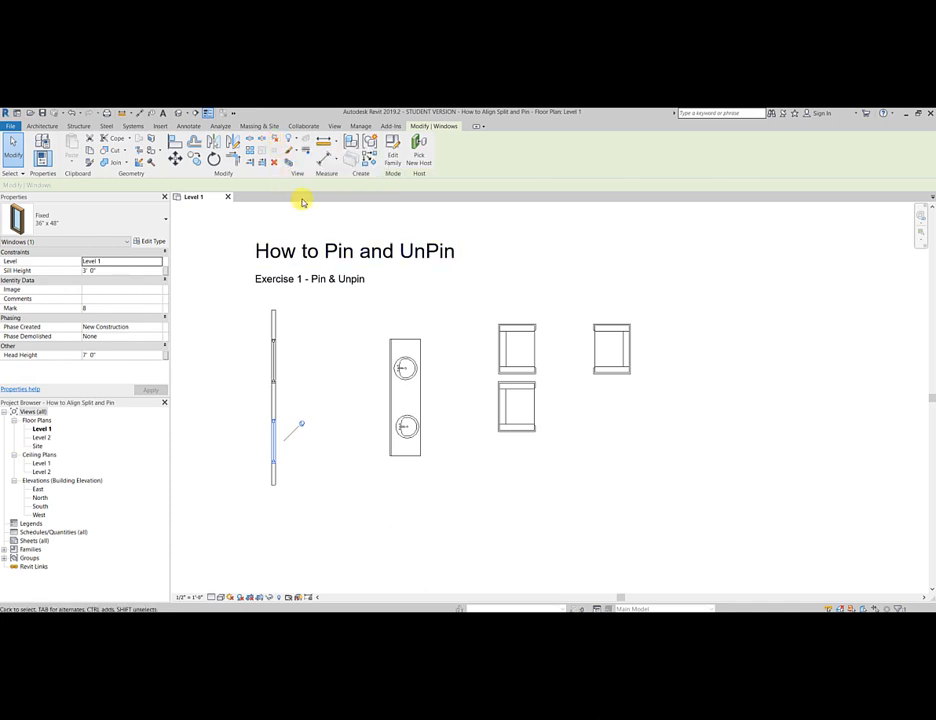
click(428, 472)
Pin the vanity counter together with its two sinks
scroll(467, 524, up, 3)
middle_drag(467, 524, 470, 527)
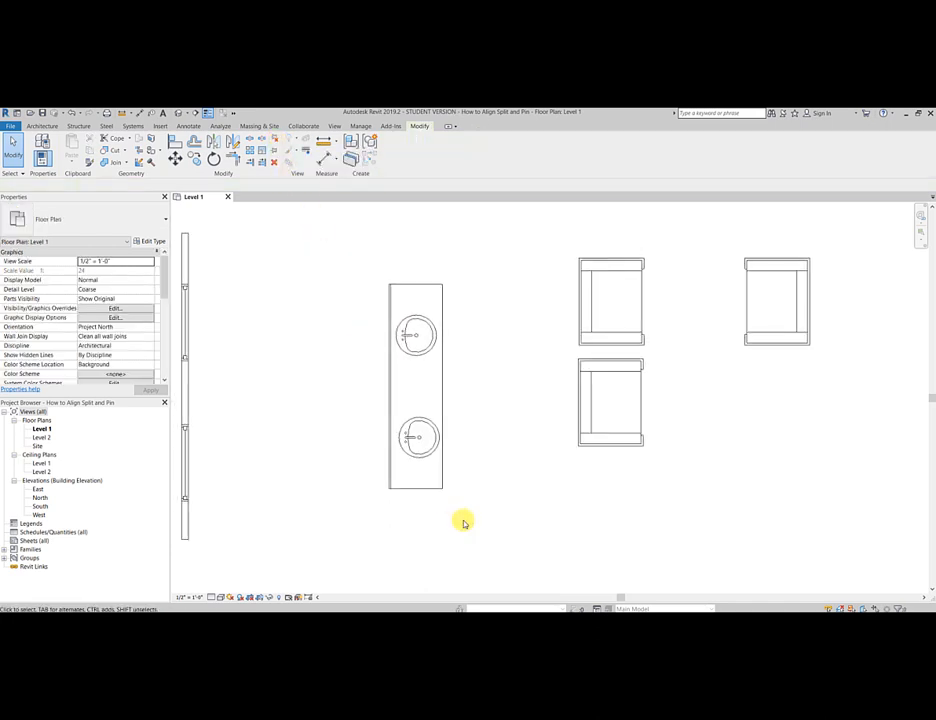
drag(463, 522, 381, 260)
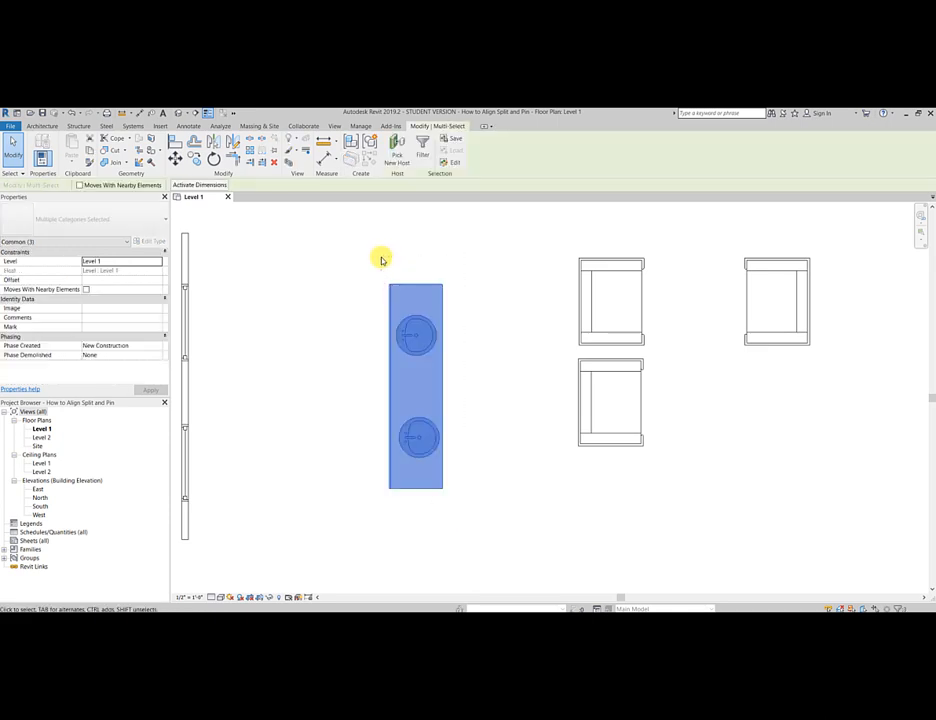
click(274, 150)
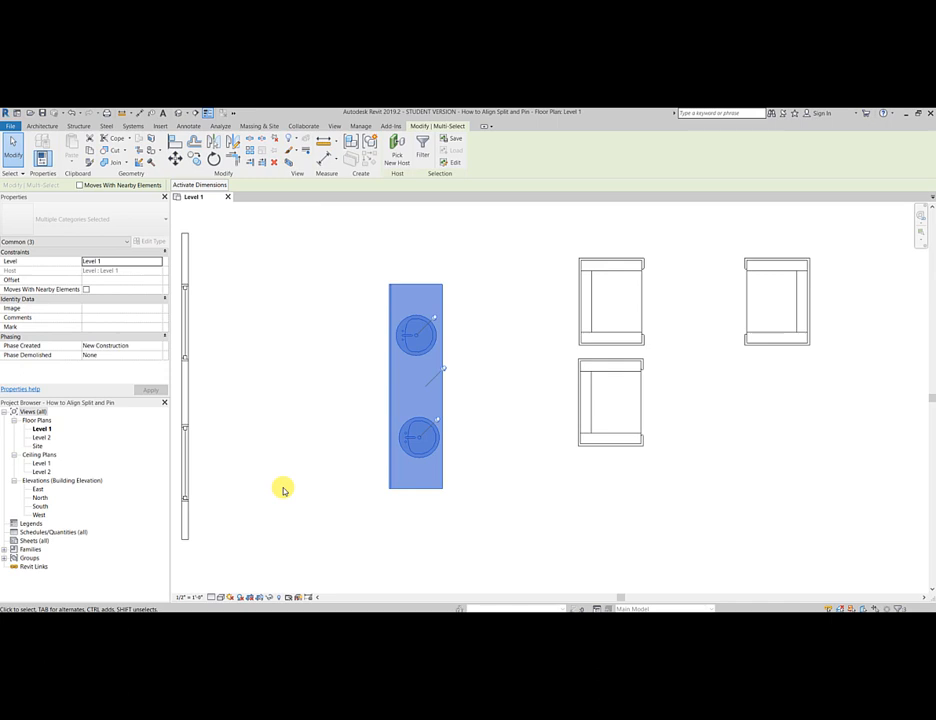
Unpin the Chair-Corbu chair in the lower row, directly below the upper-left chair
scroll(284, 491, down, 1)
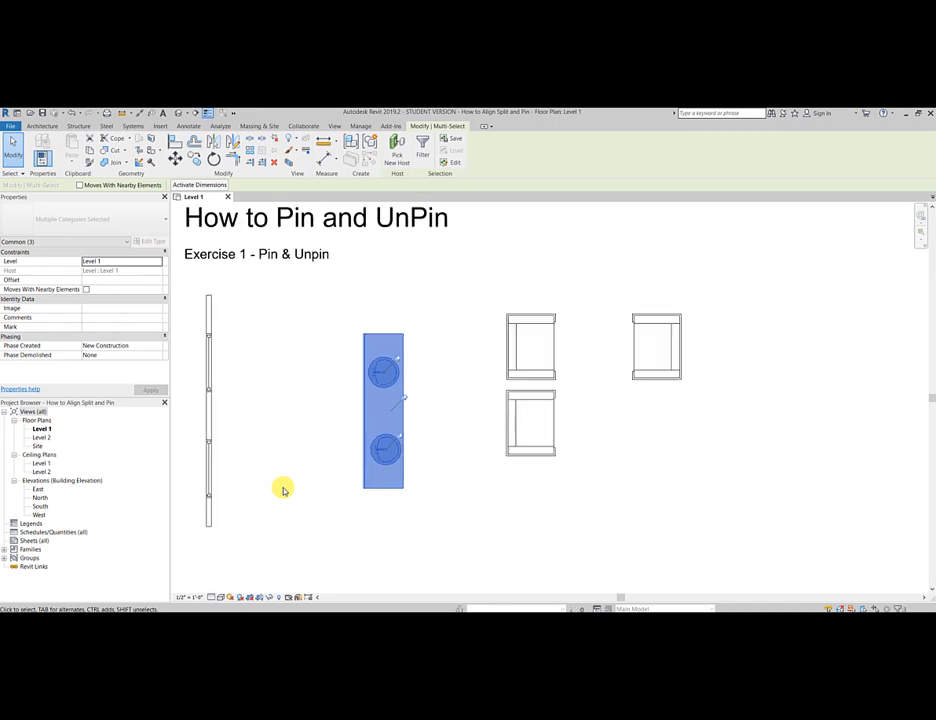
middle_drag(444, 516, 286, 491)
click(362, 399)
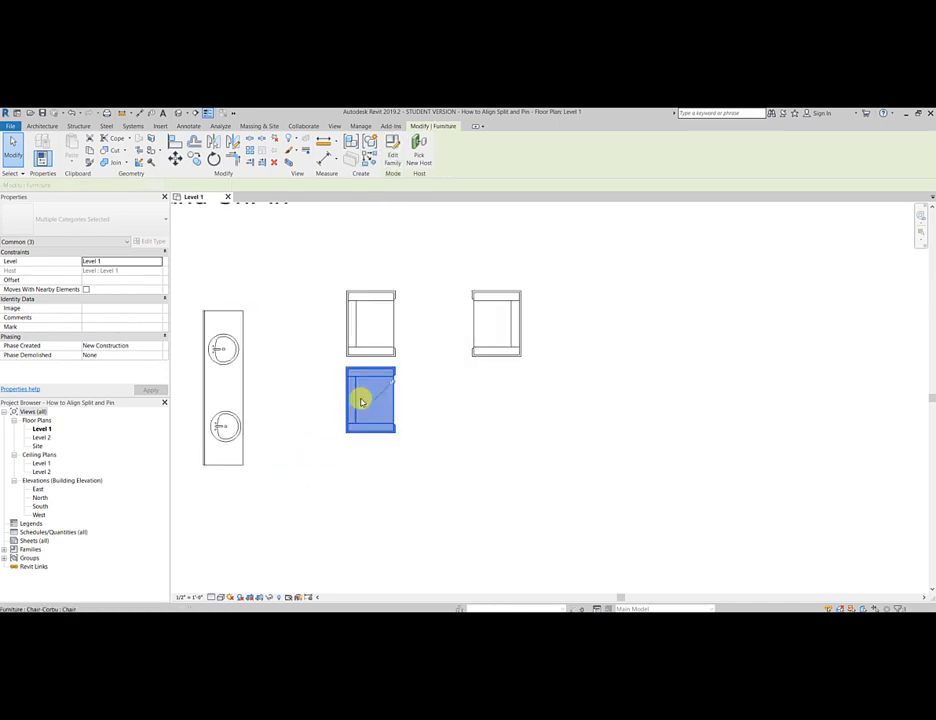
click(370, 328)
click(390, 410)
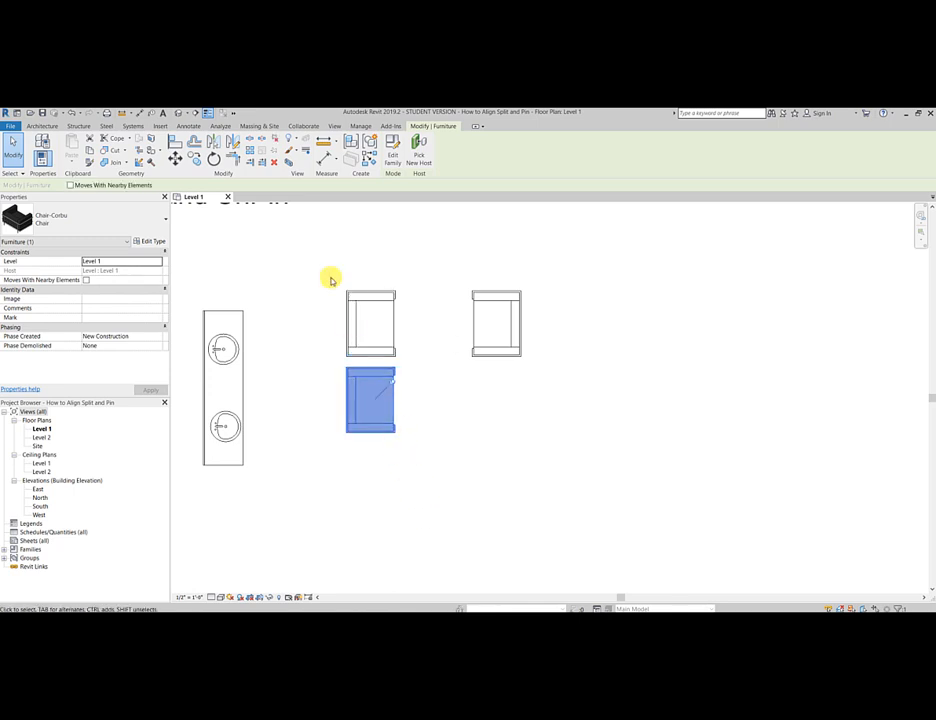
click(274, 138)
key(Escape)
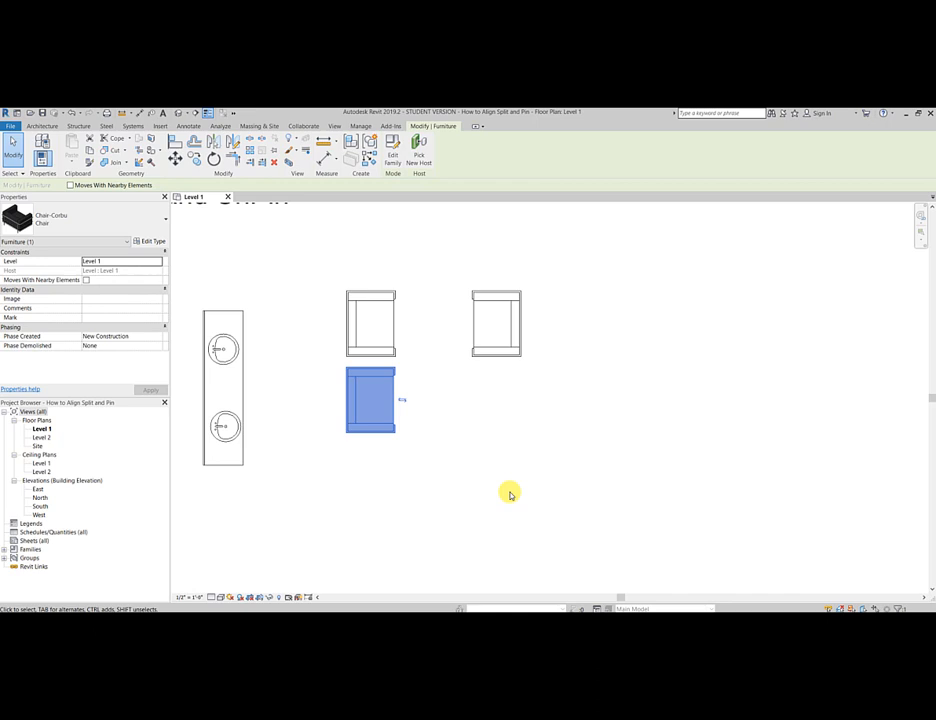
scroll(510, 494, down, 2)
scroll(449, 447, down, 2)
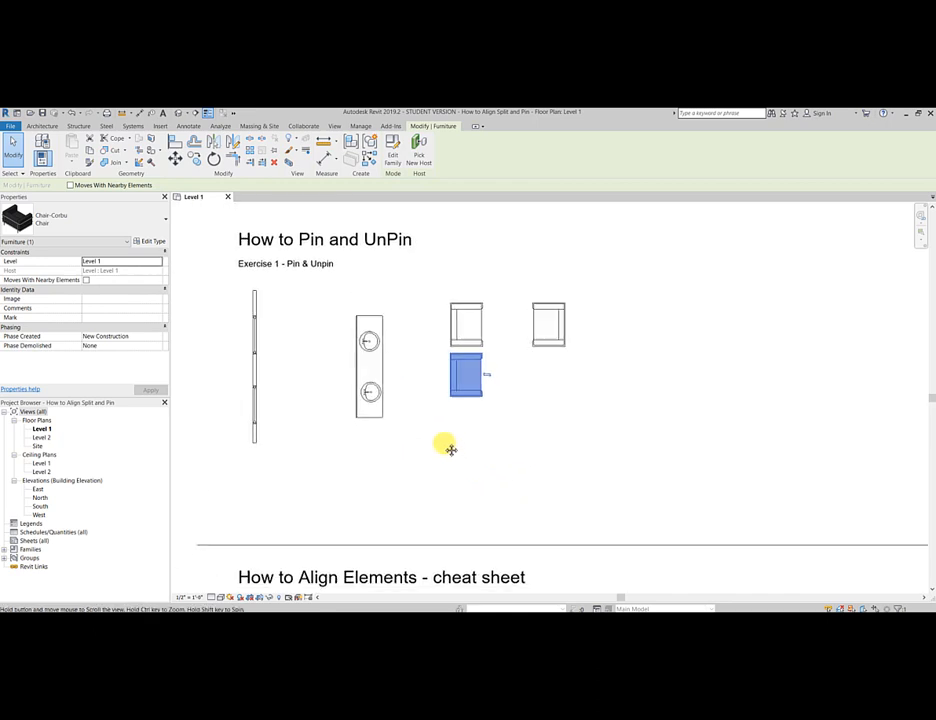